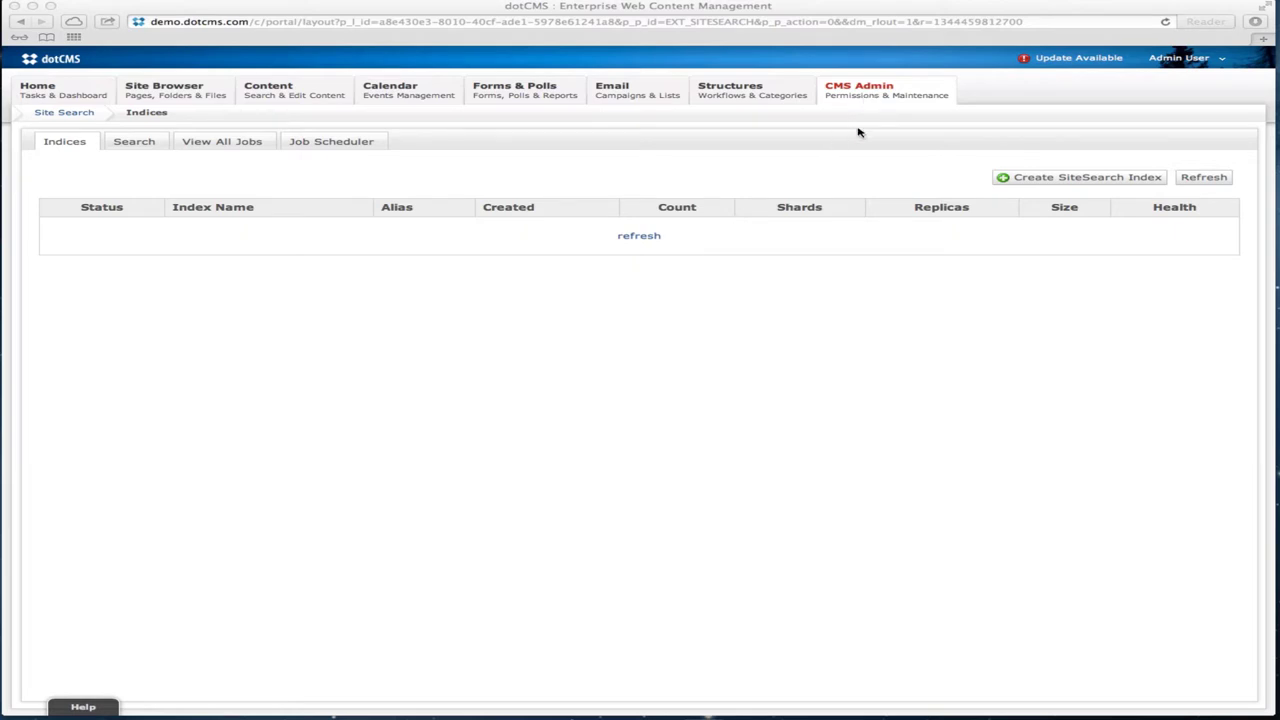
Create a new site search index with the alias "Site Search" from the Site Search administration tool
click(865, 96)
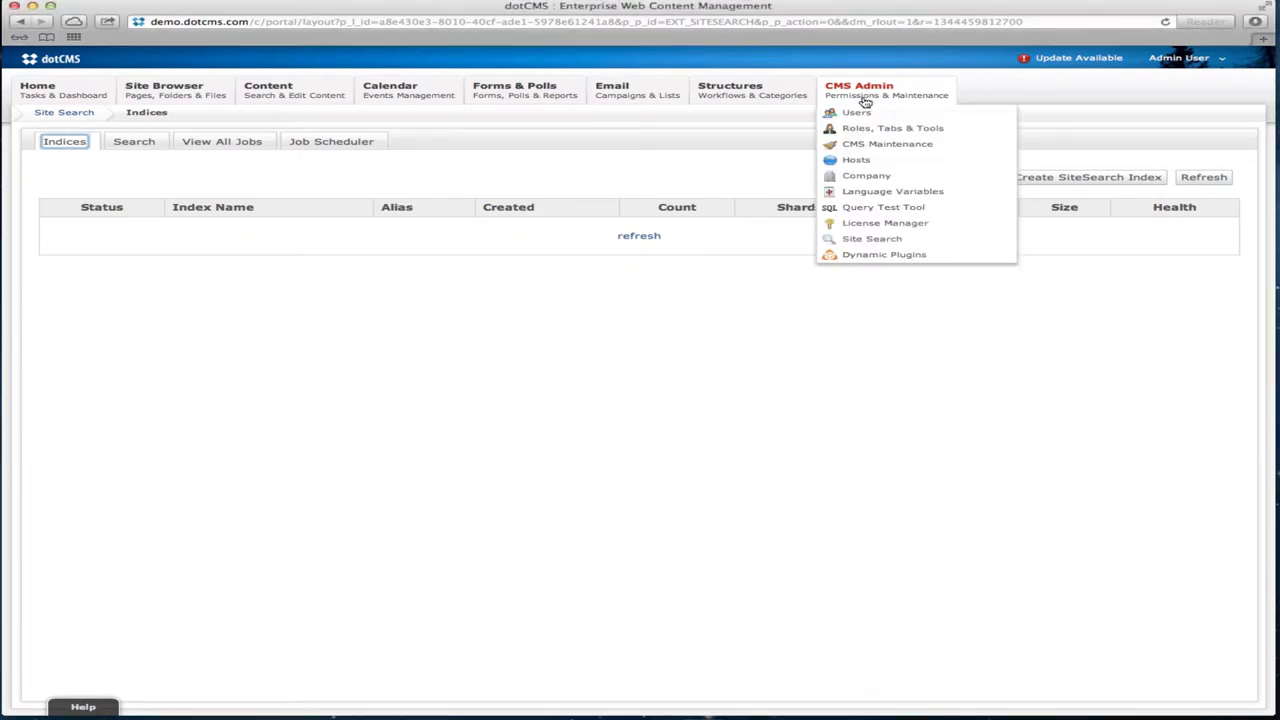
click(868, 240)
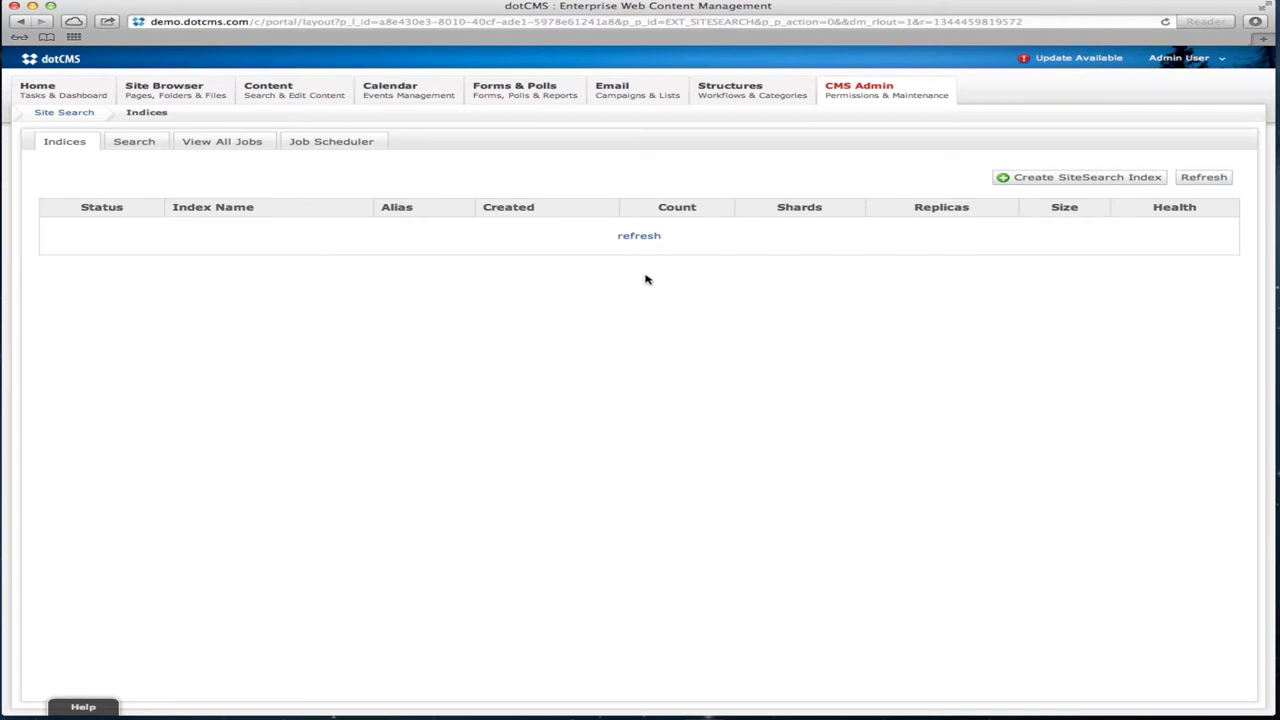
click(1045, 181)
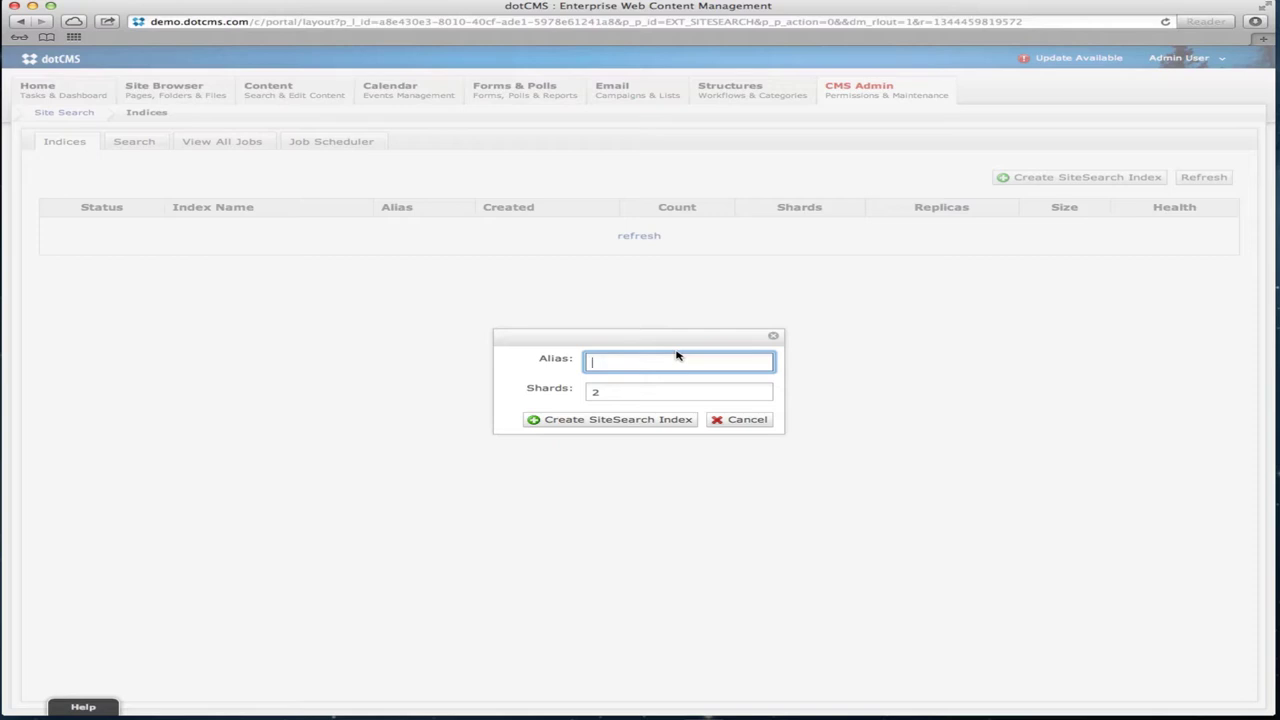
text(Site Search)
click(645, 421)
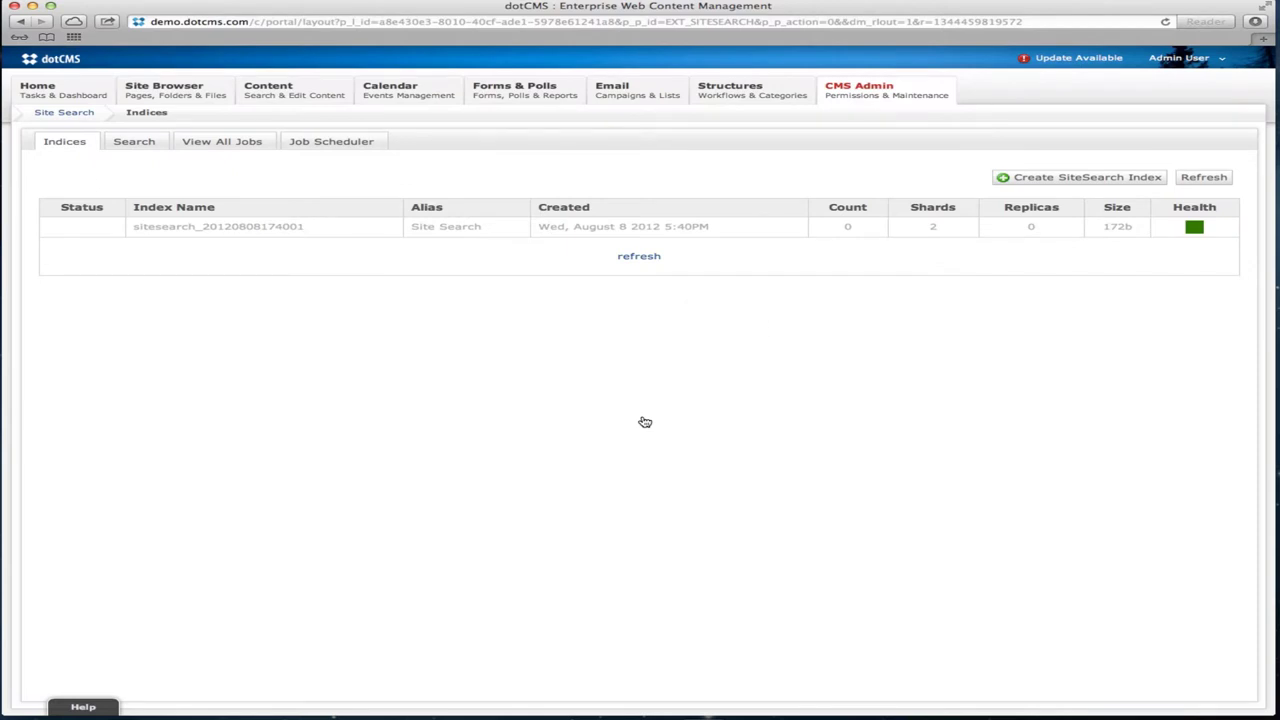
Make the Site Search index the default index and accept the confirmation
mouse_move(884, 104)
right_click(545, 235)
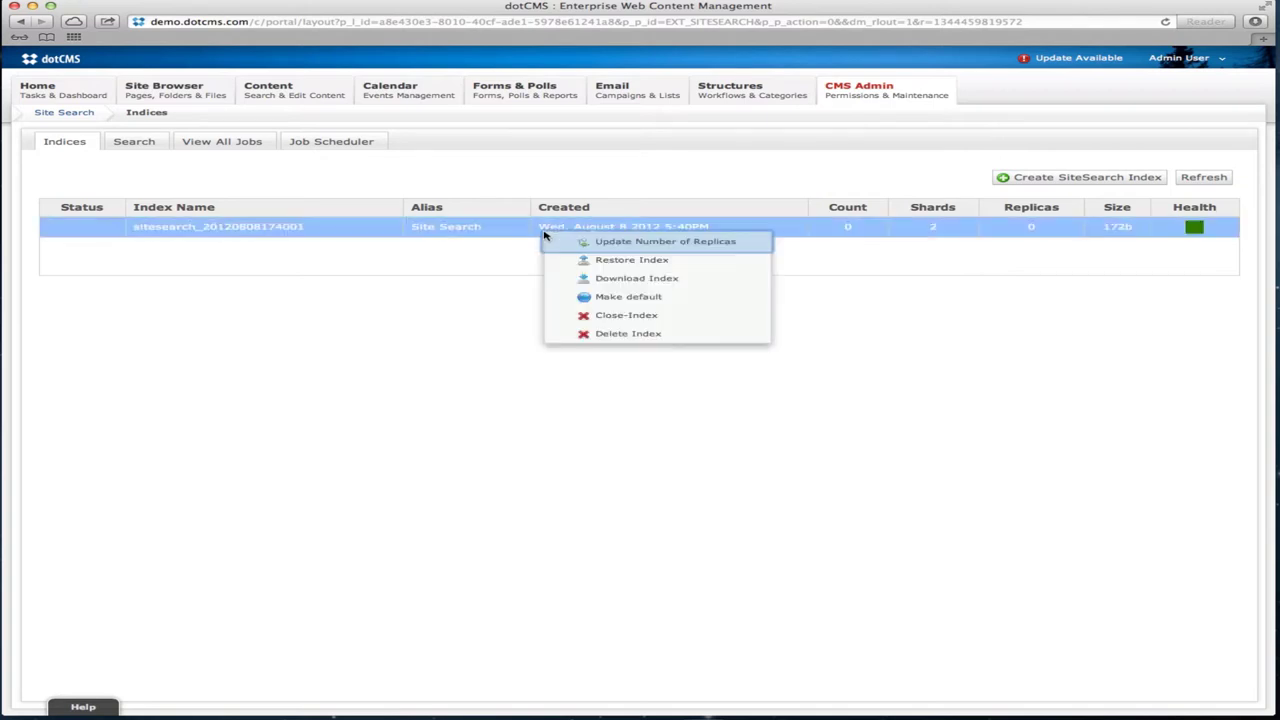
click(652, 300)
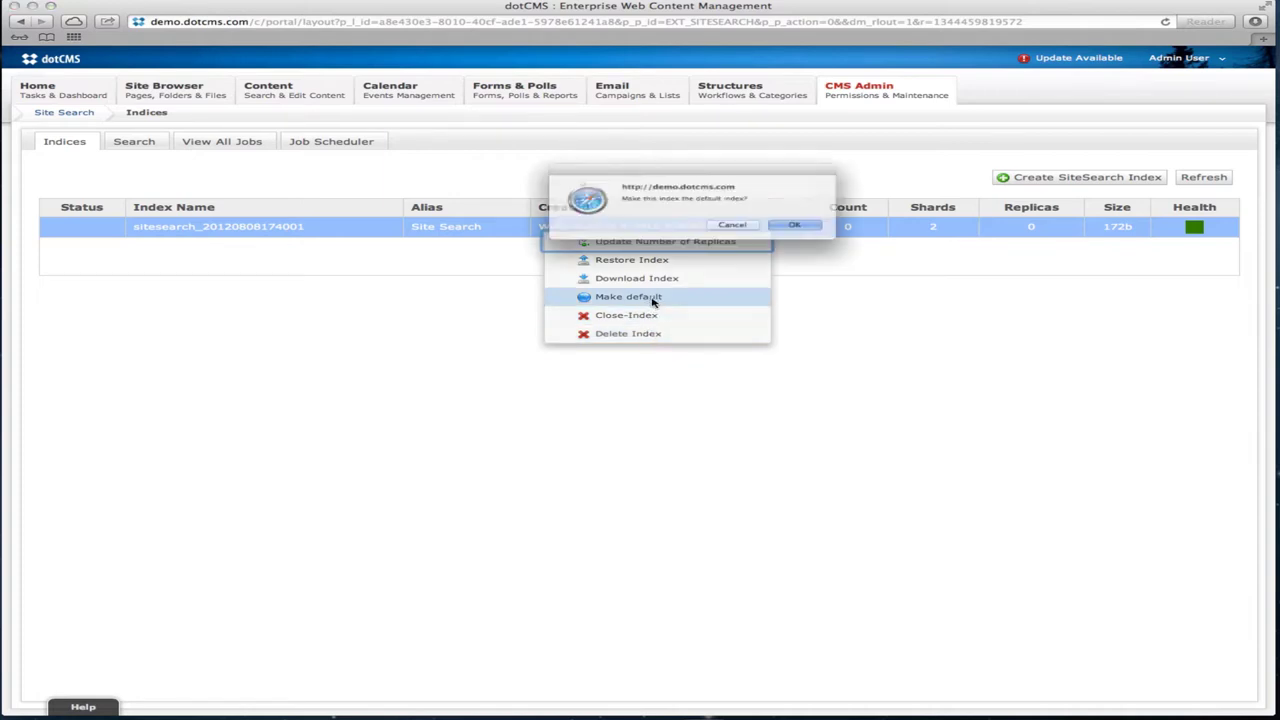
click(825, 233)
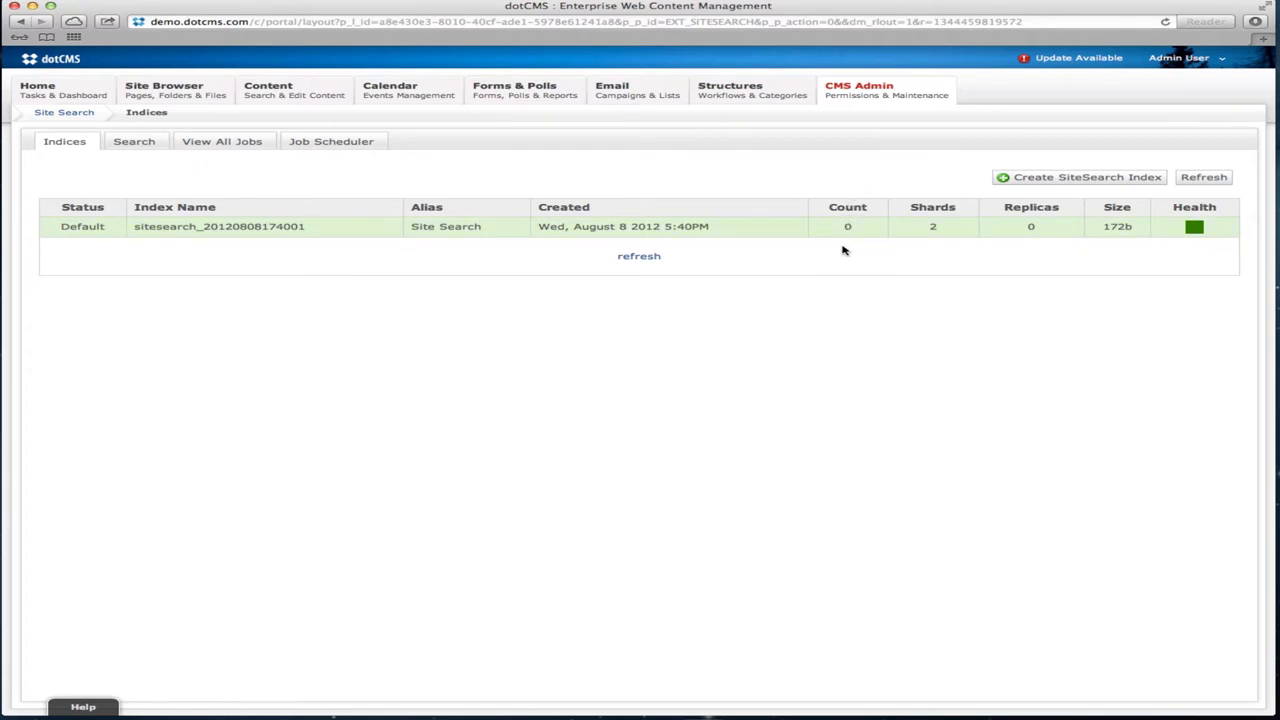
Start a scheduled index job named "Nightly Site Search Job" and add demo.dotcms.com as its host
click(300, 142)
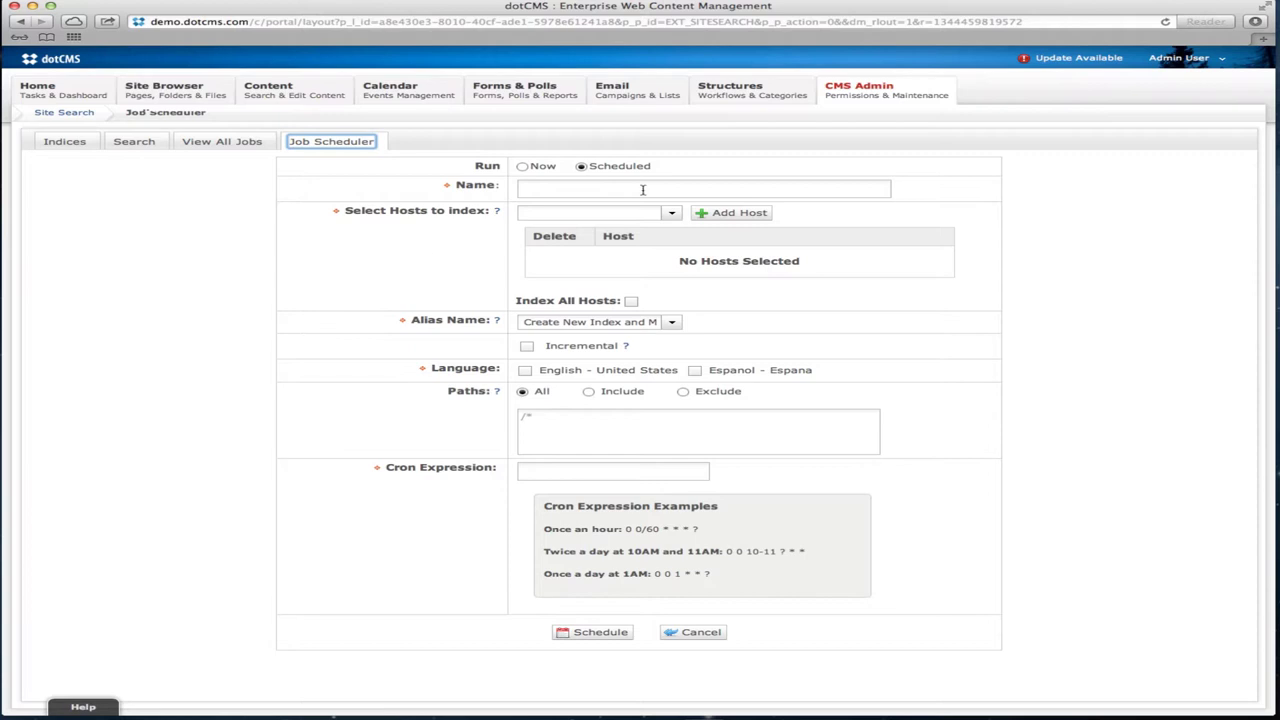
click(548, 188)
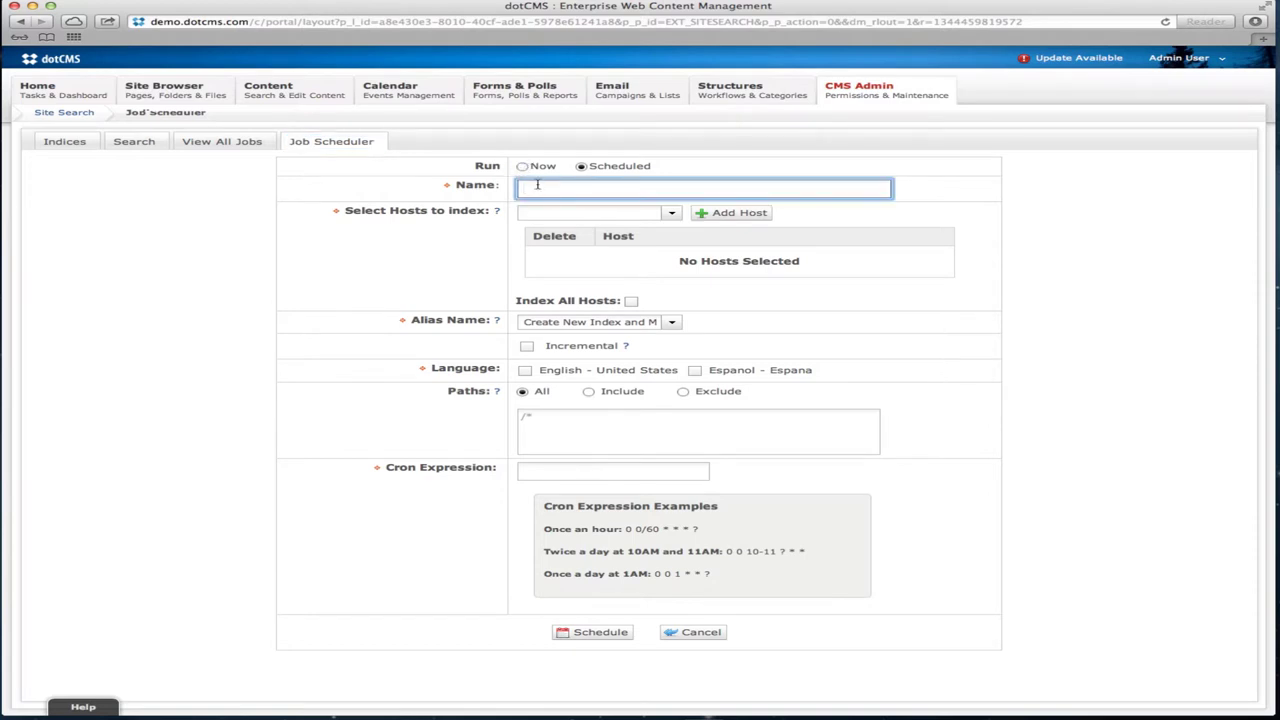
text(Nightly Site Search Job)
click(672, 213)
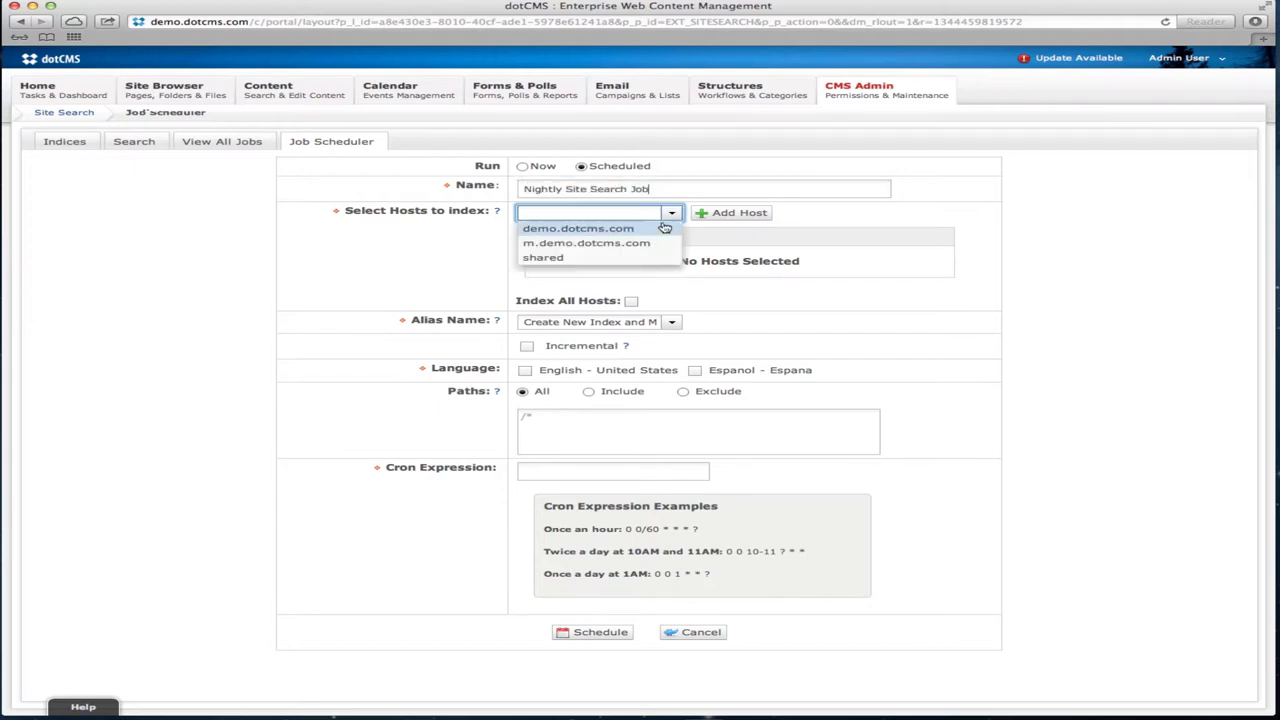
click(662, 228)
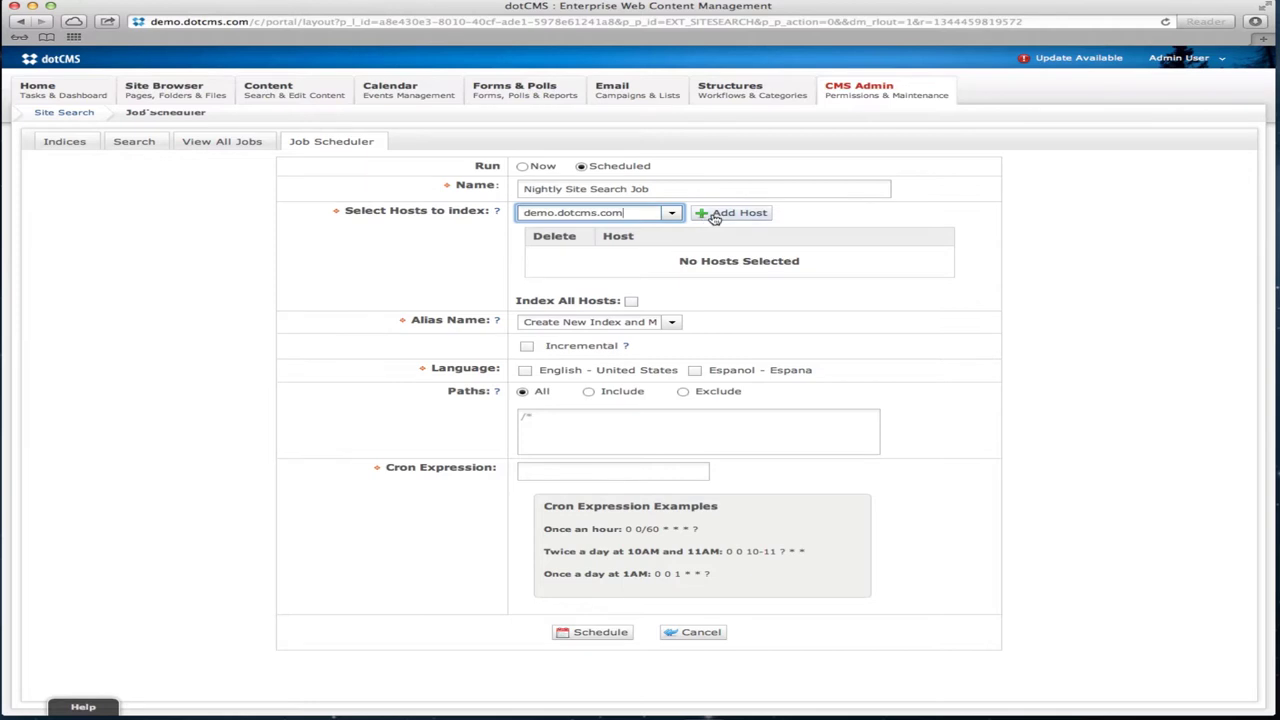
click(716, 216)
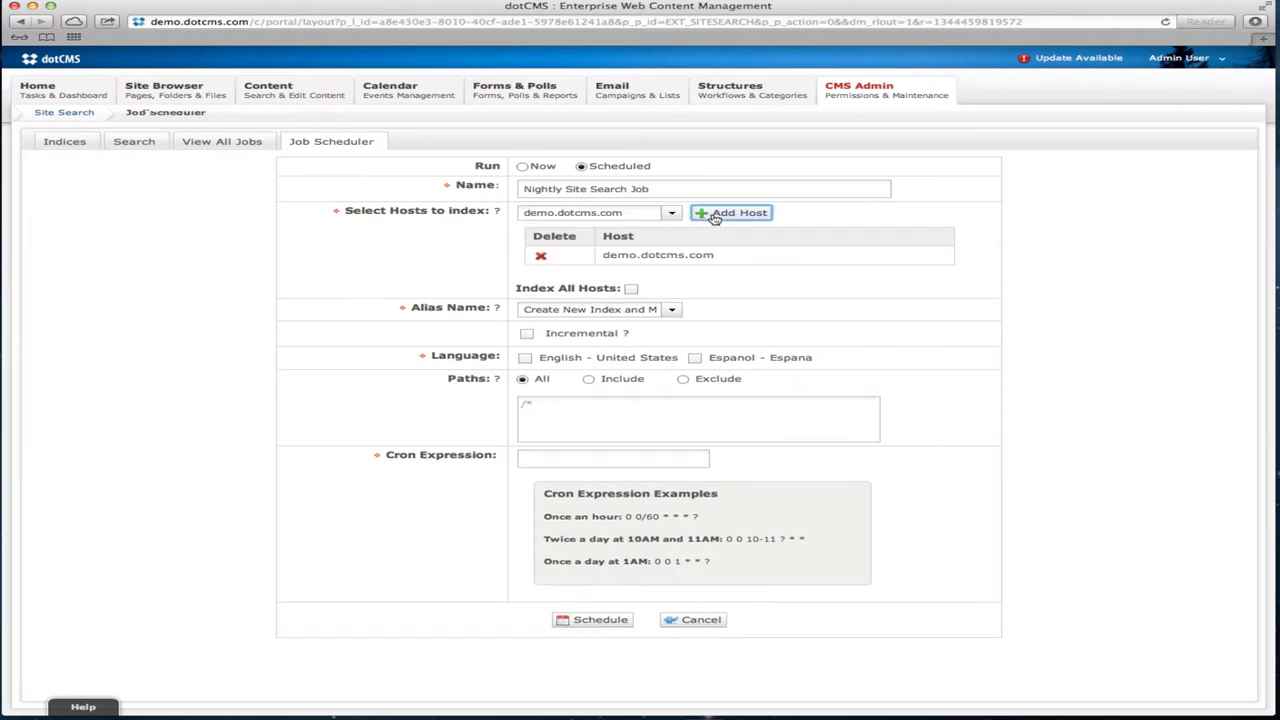
Set the scheduled job's alias to the default Site Search index and its language to English - United States
click(673, 311)
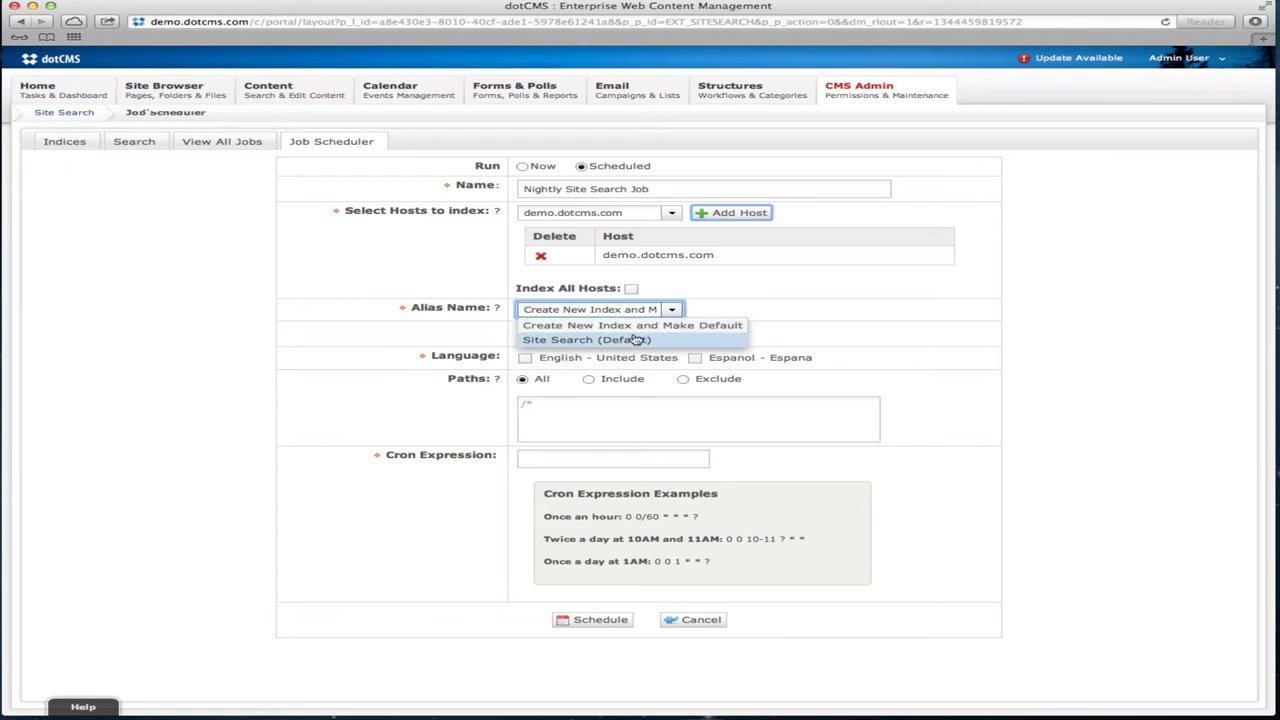
click(636, 341)
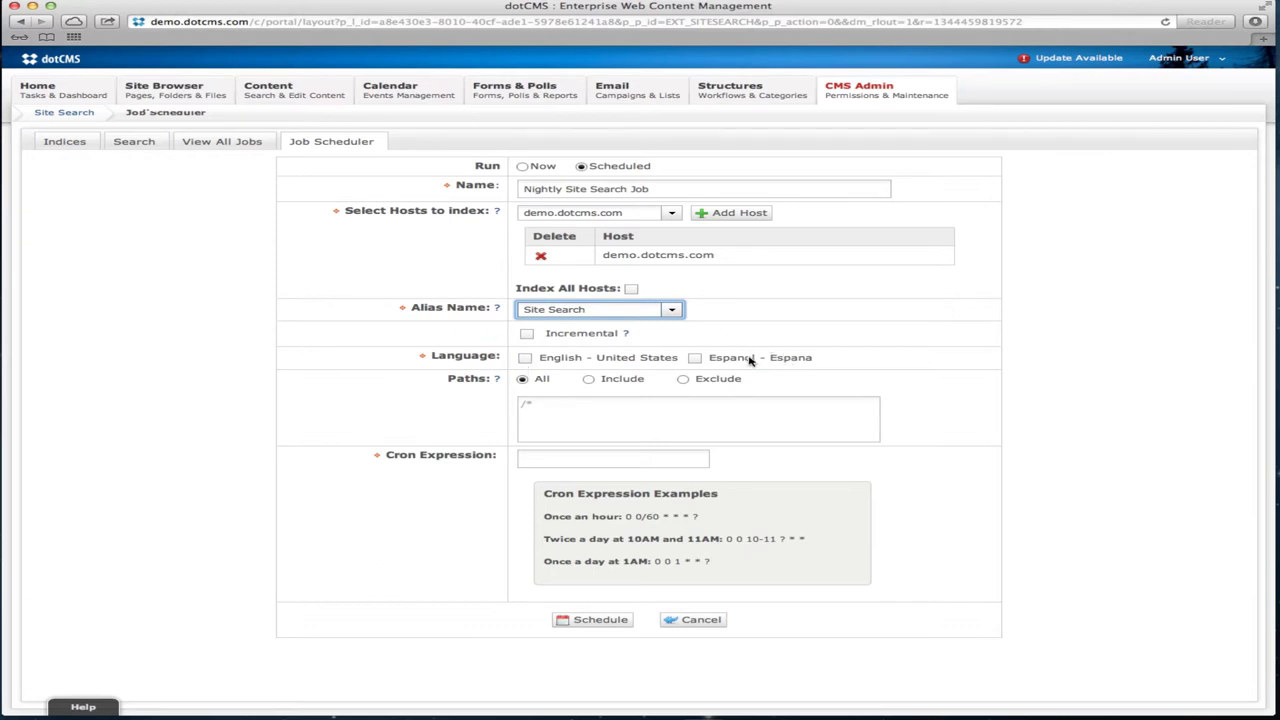
click(525, 360)
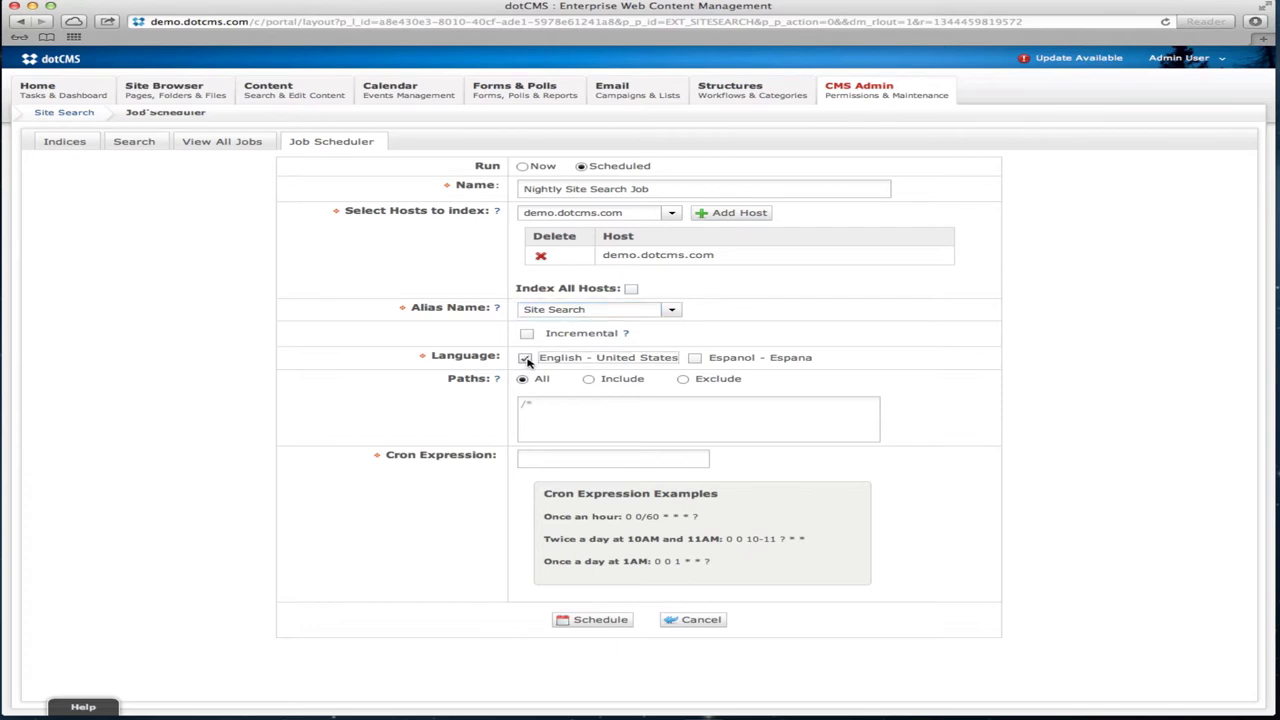
Rename the scheduled job as "Nightly Site Search Job - EN"
click(664, 193)
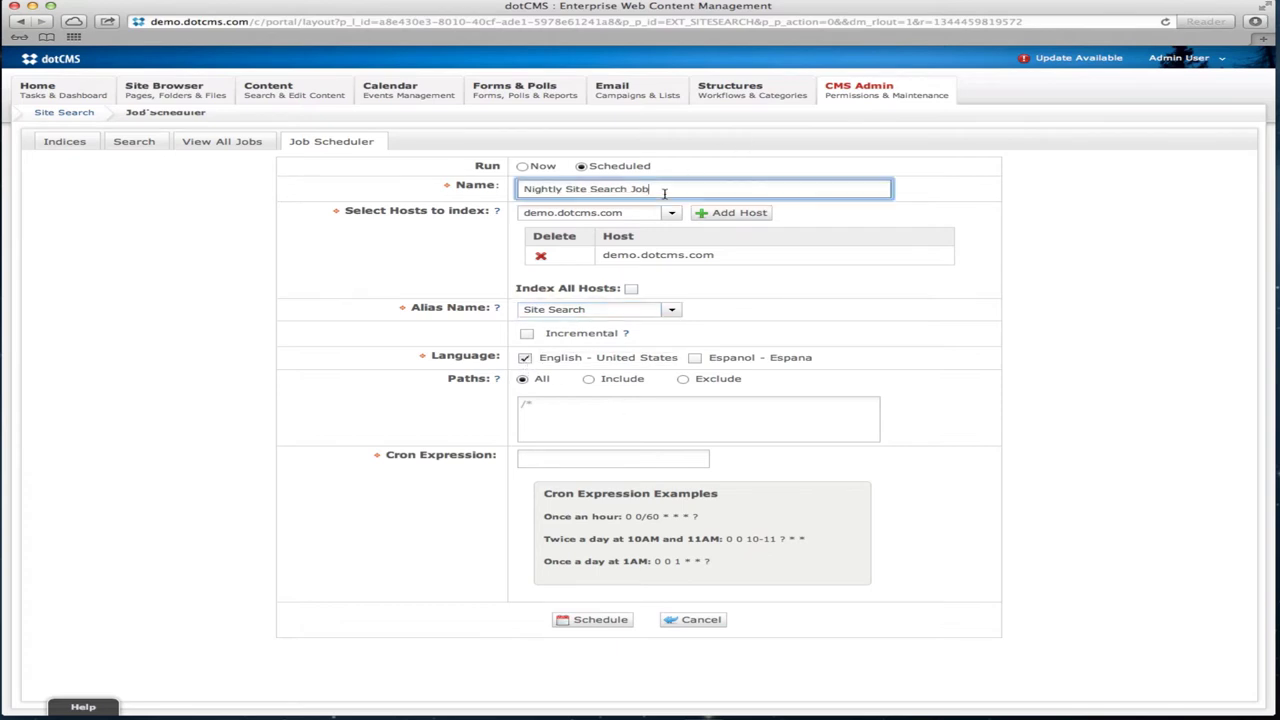
text((English))
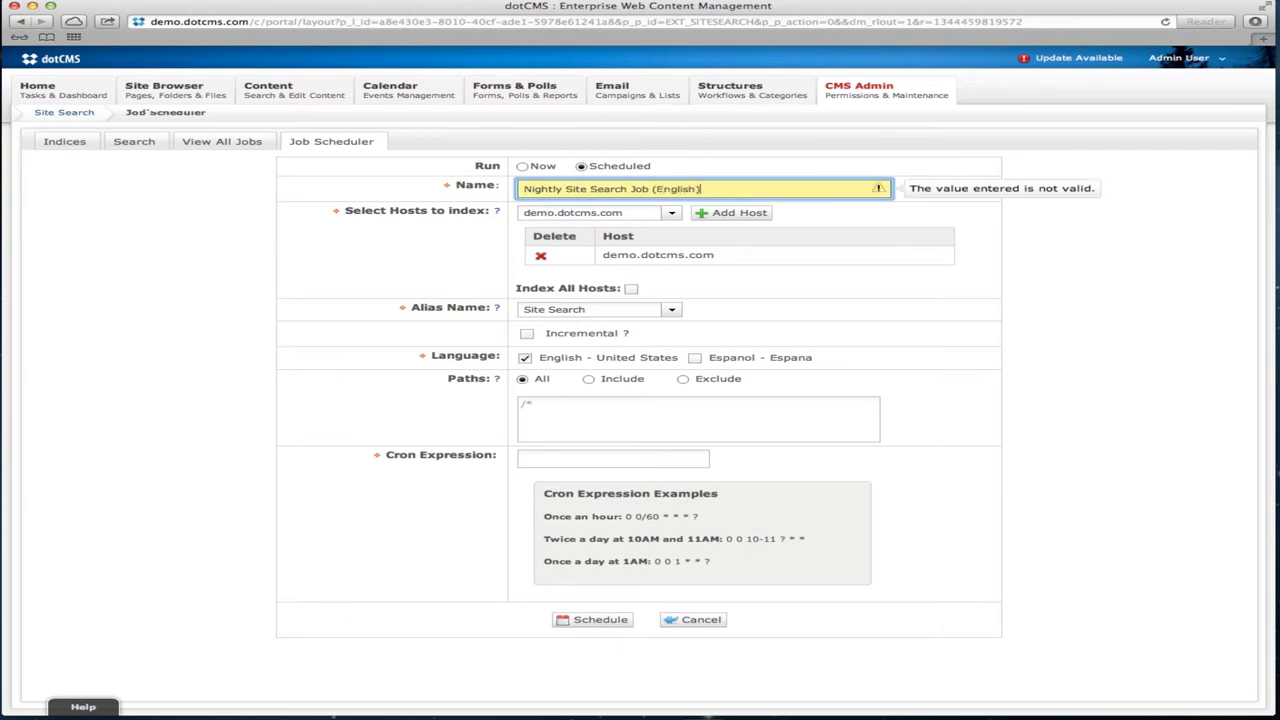
key(BackSpace)
key(BackSpace)
key(BackSpace)
key(BackSpace)
key(BackSpace)
key(BackSpace)
key(BackSpace)
key(BackSpace)
key(BackSpace)
text(- EN)
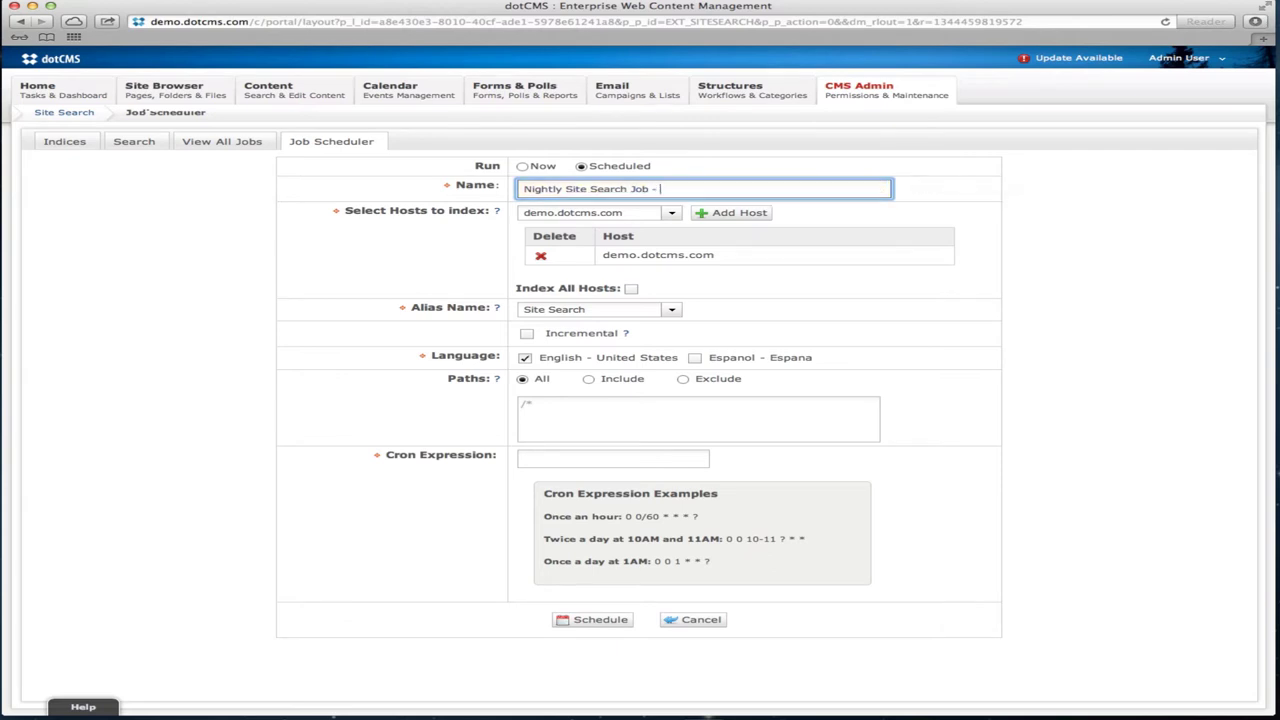
Restrict the scheduled job to the included paths "/resources/*,/services/*"
click(598, 426)
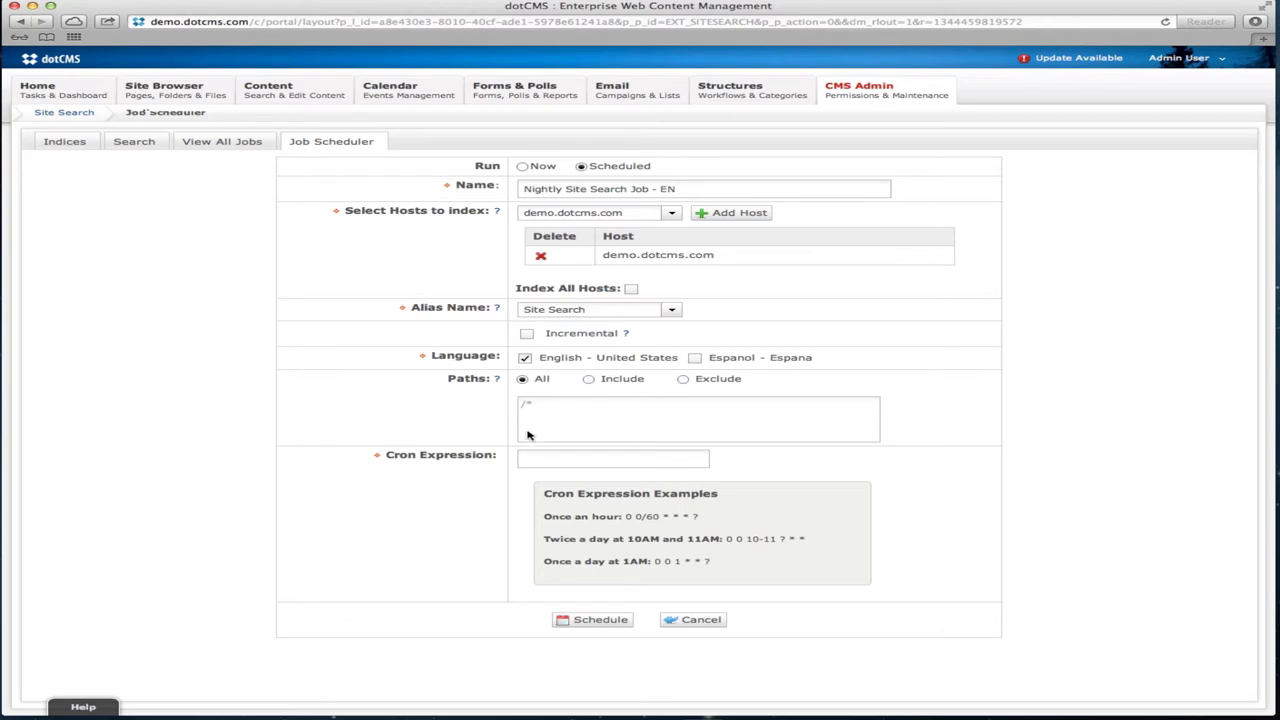
click(589, 379)
click(581, 402)
text(/)
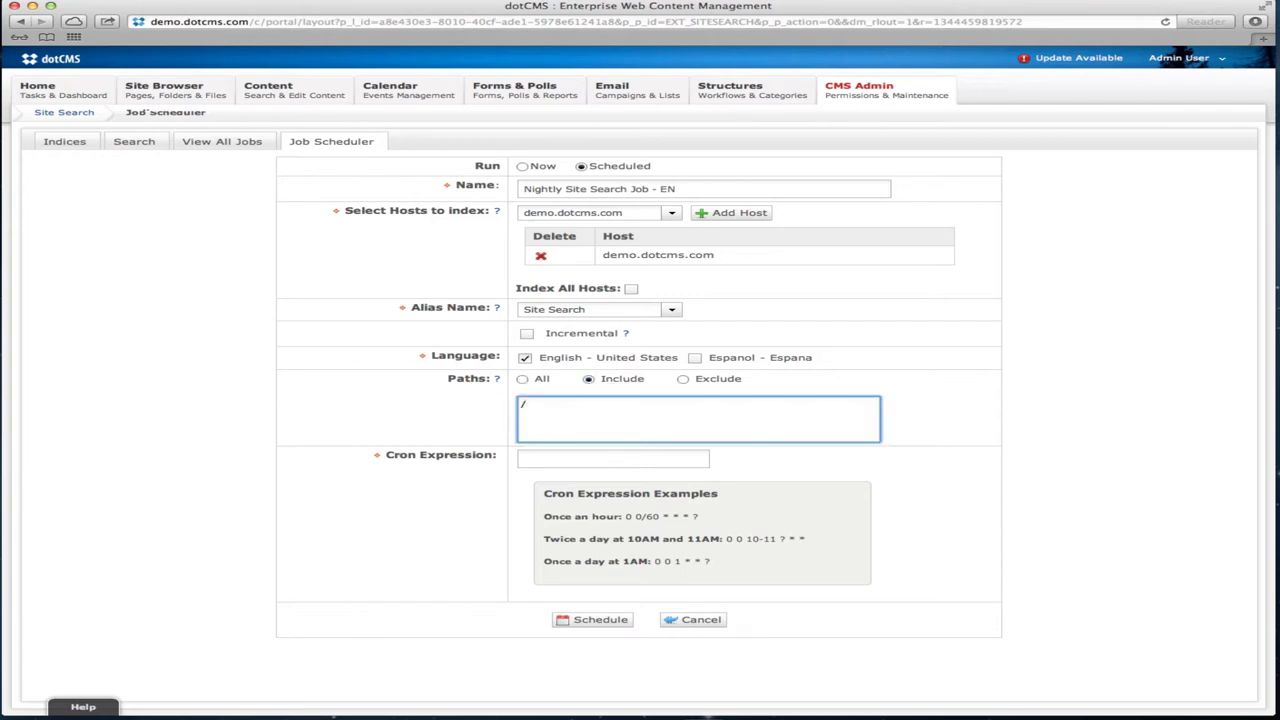
text(resources/*,/services/*)
Copy the once-a-day-at-1AM example "0 0 1 * * ?" into the cron expression and schedule the job
click(626, 455)
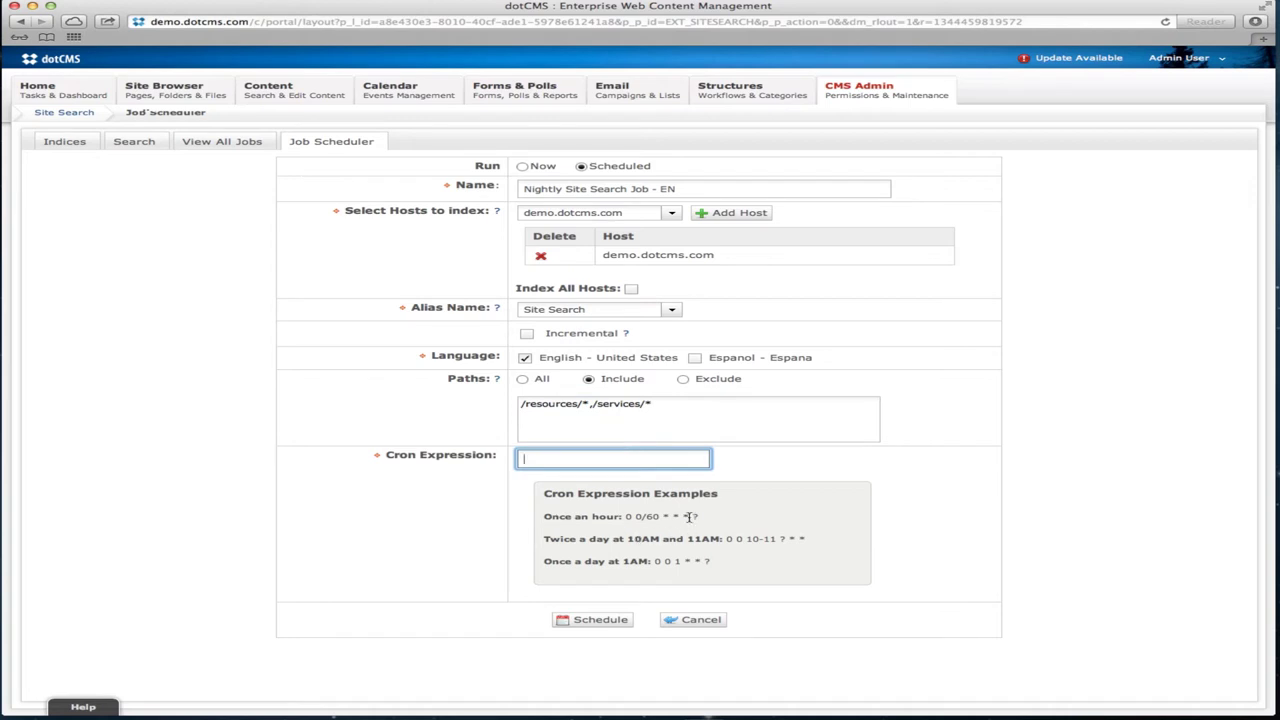
drag(689, 516, 624, 517)
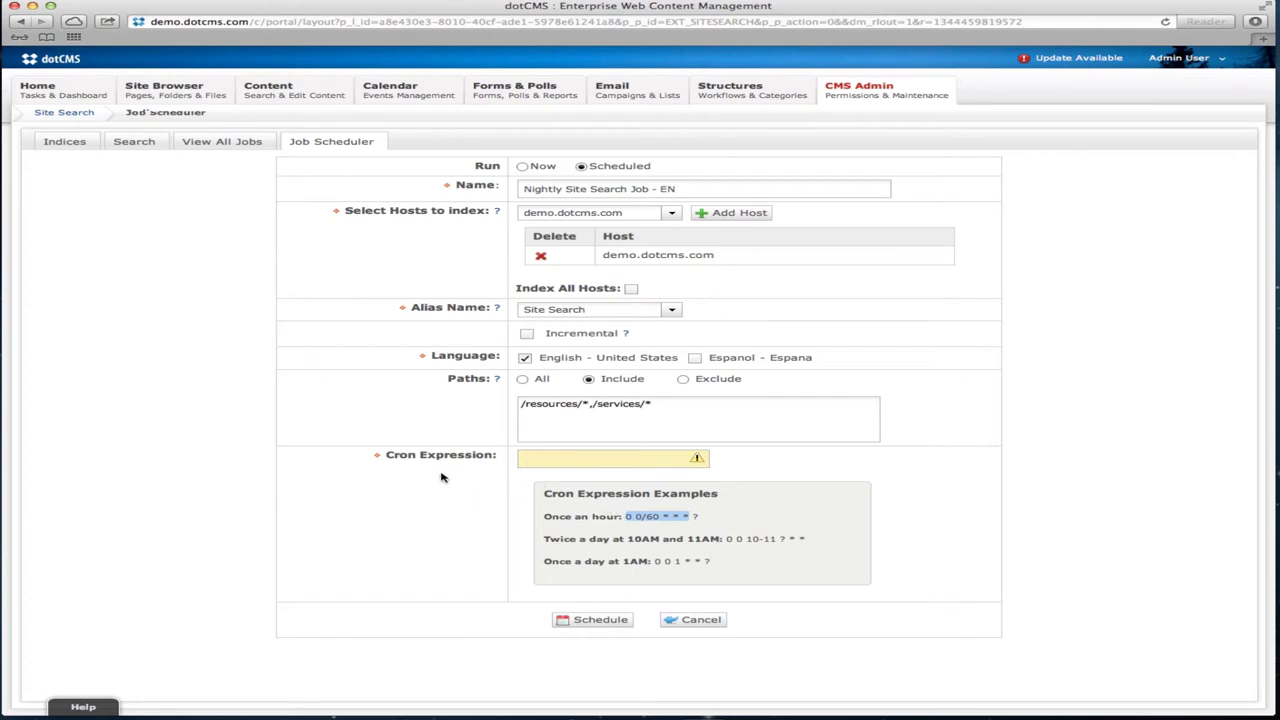
click(705, 521)
drag(700, 518, 627, 518)
drag(712, 562, 654, 563)
key(super+c)
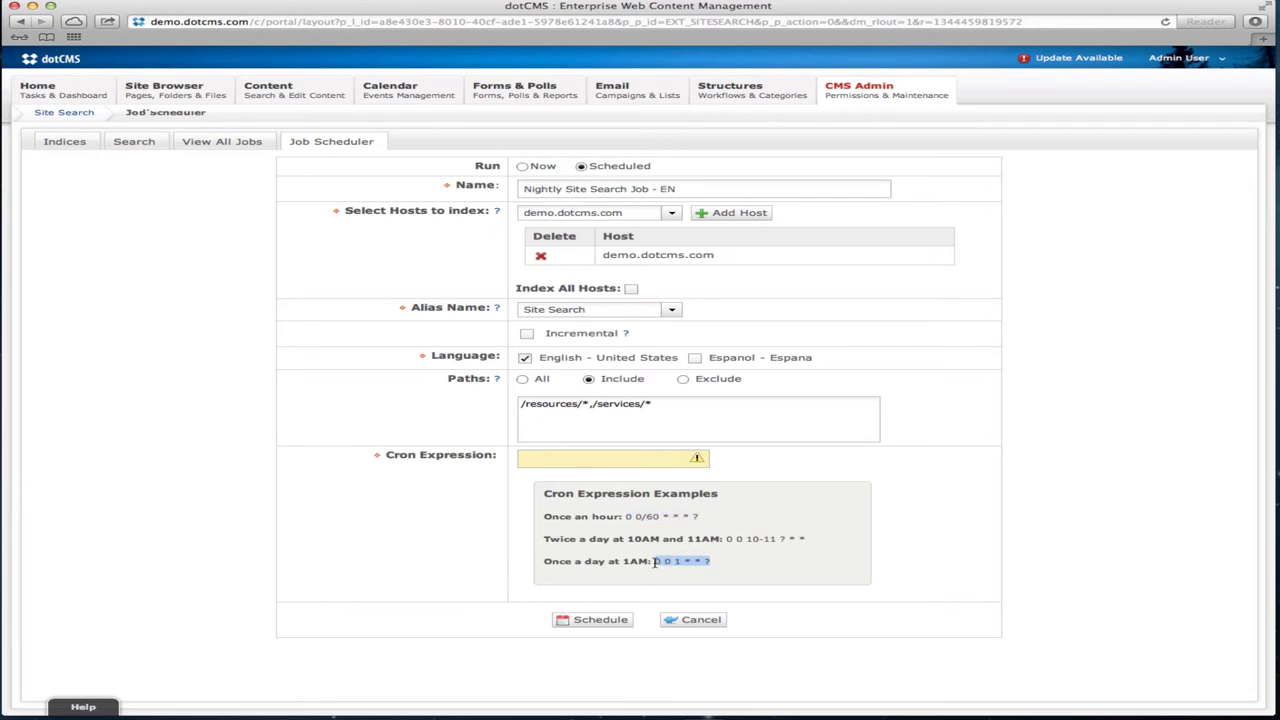
click(617, 456)
key(super+v)
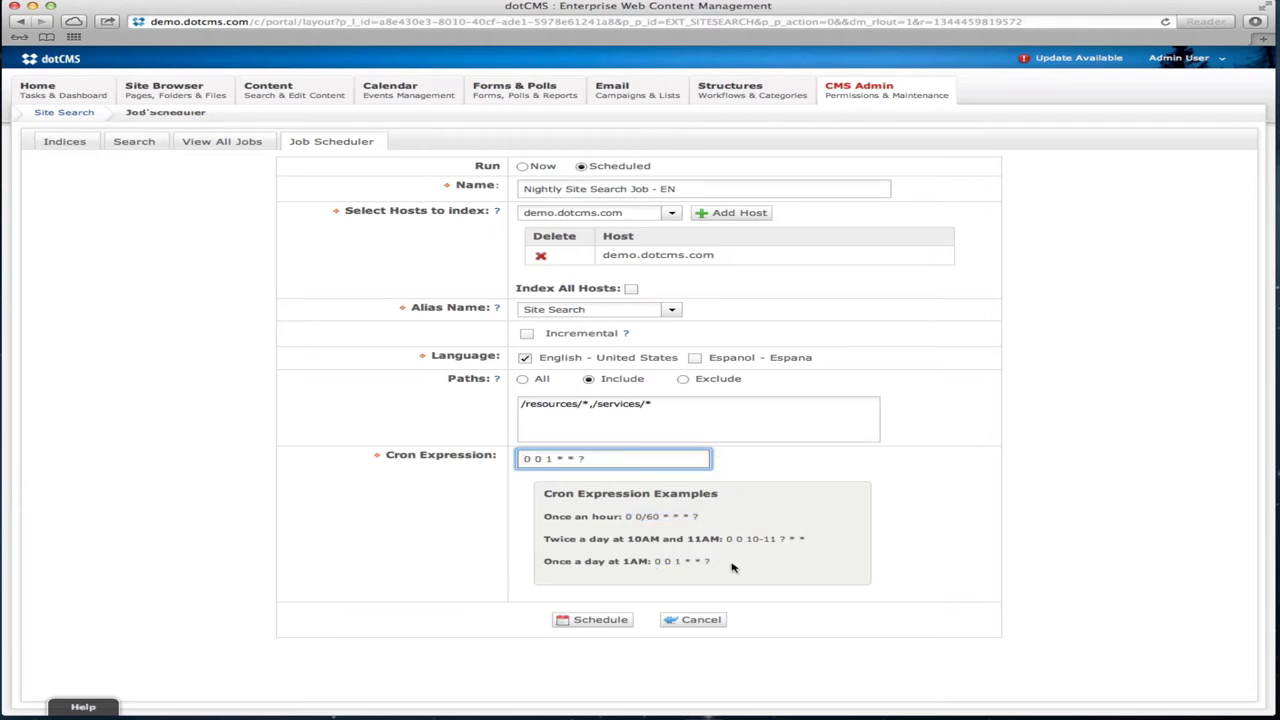
click(600, 621)
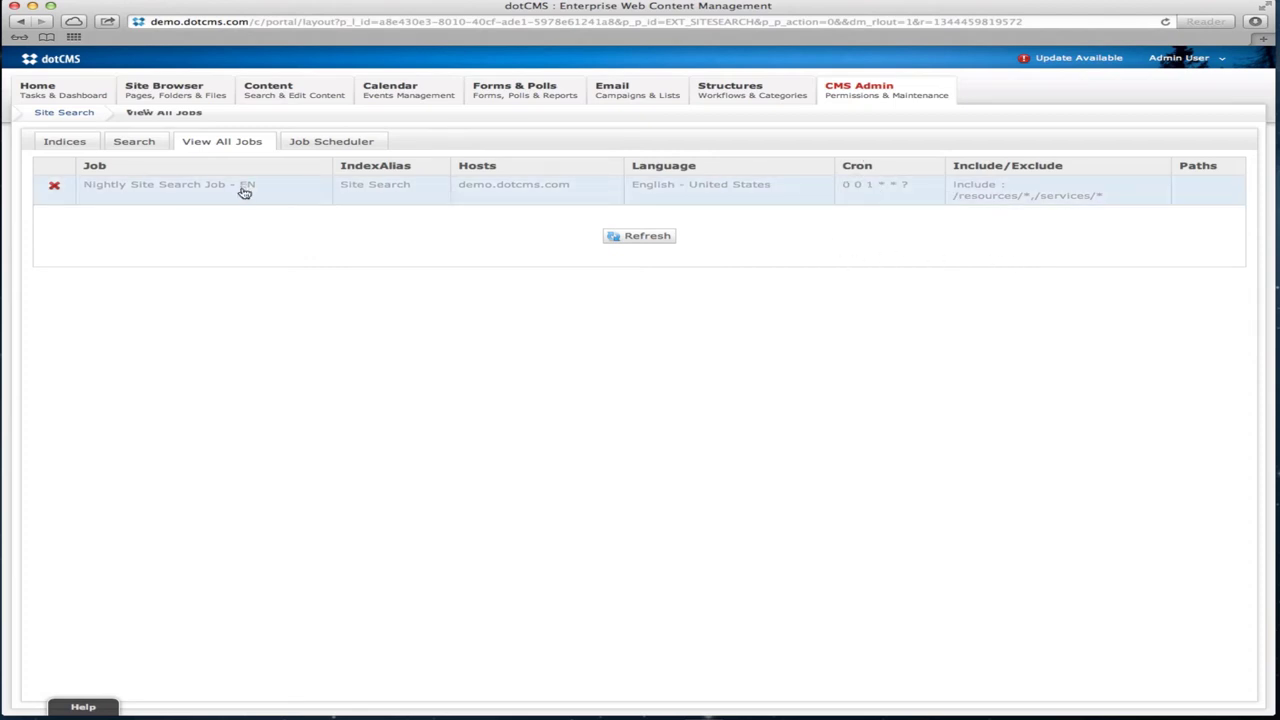
Start another index job set to run now and add demo.dotcms.com as its host
click(350, 142)
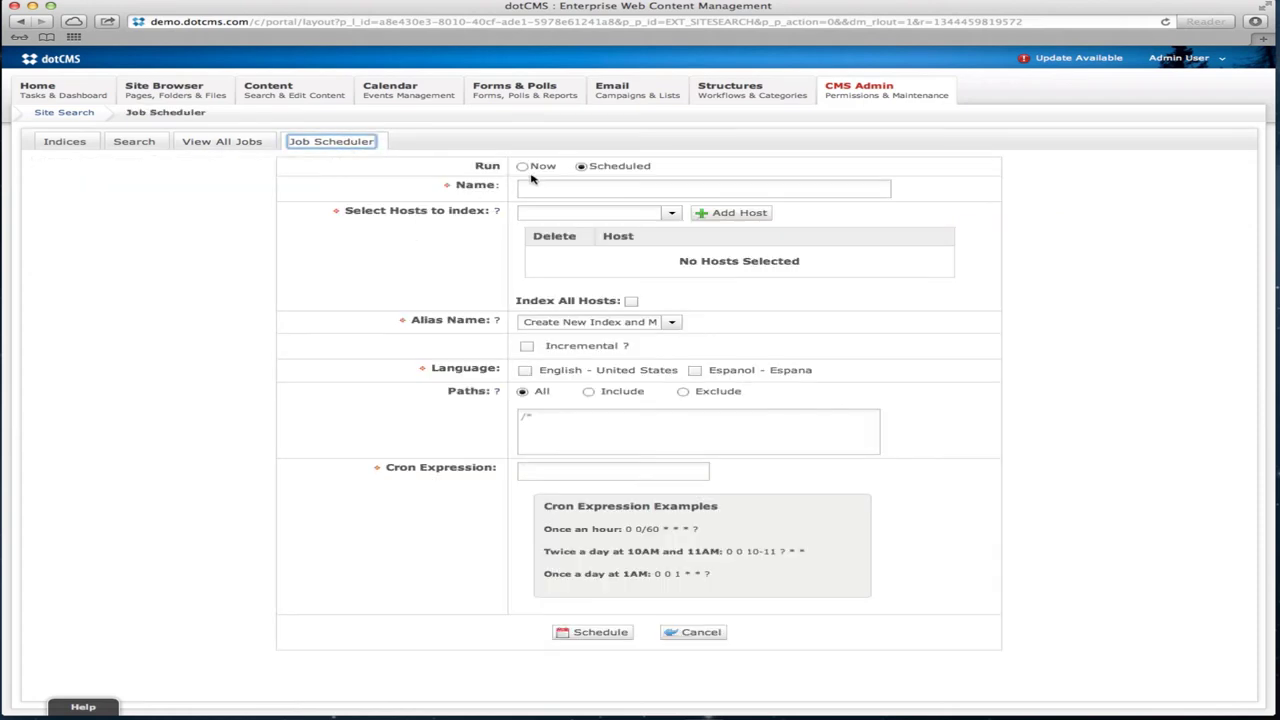
click(522, 167)
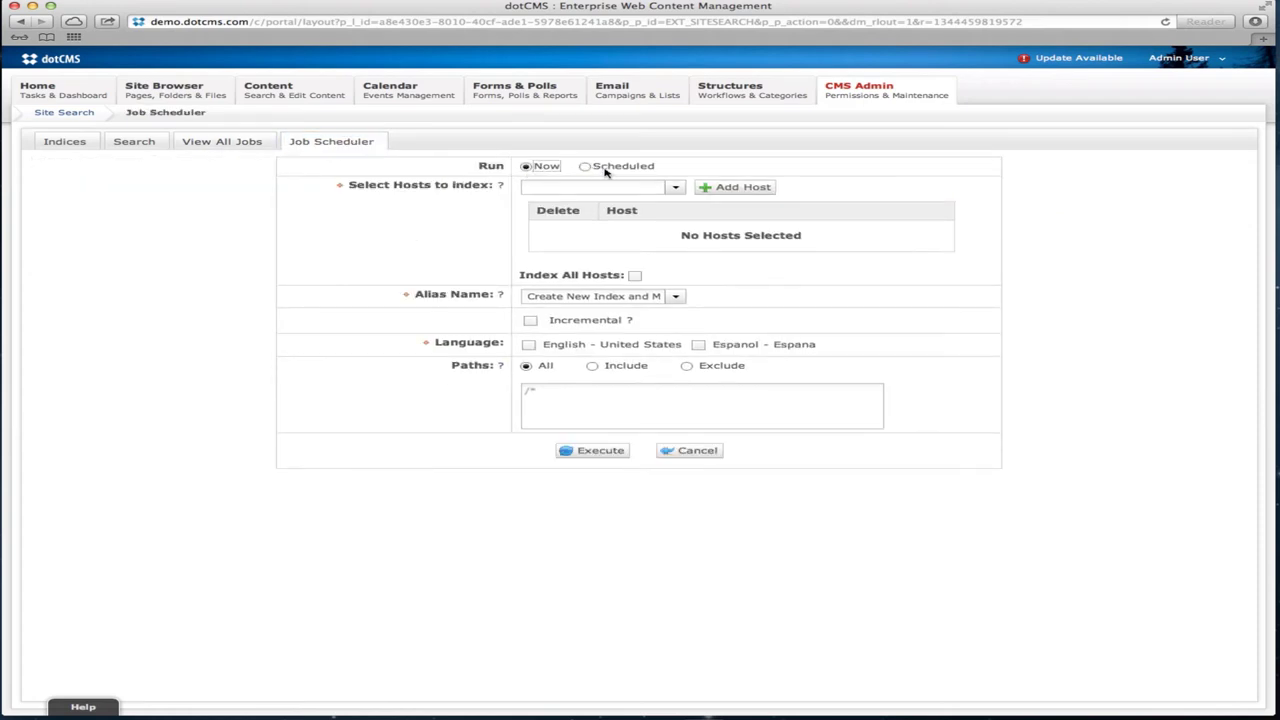
click(675, 188)
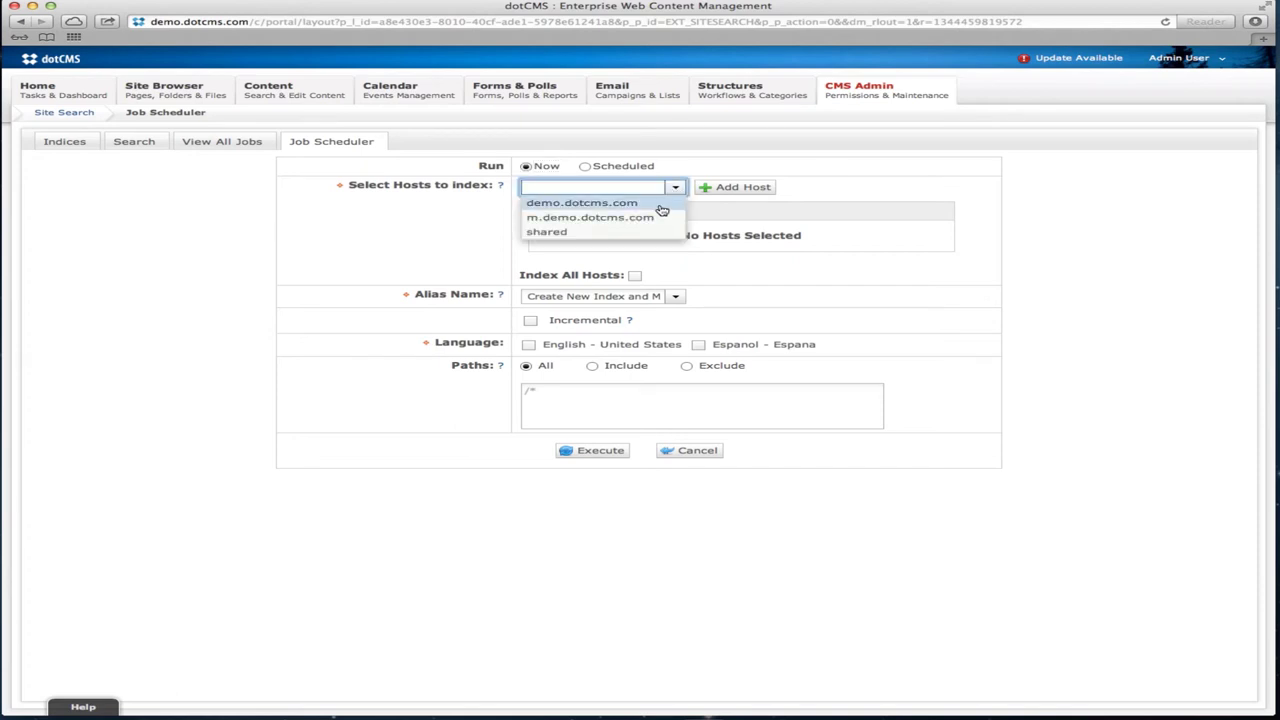
click(660, 205)
click(716, 188)
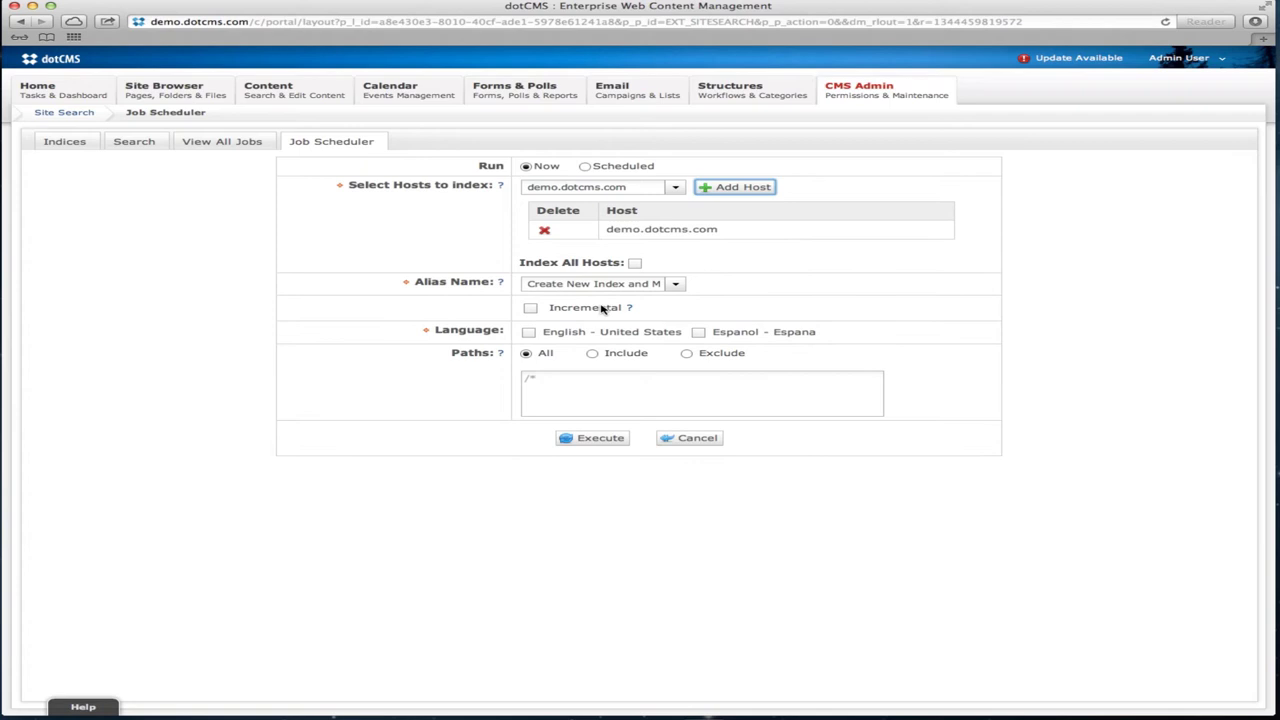
Configure the immediate job with the Site Search alias, the English - United States language and the included path "/resources/*"
click(675, 284)
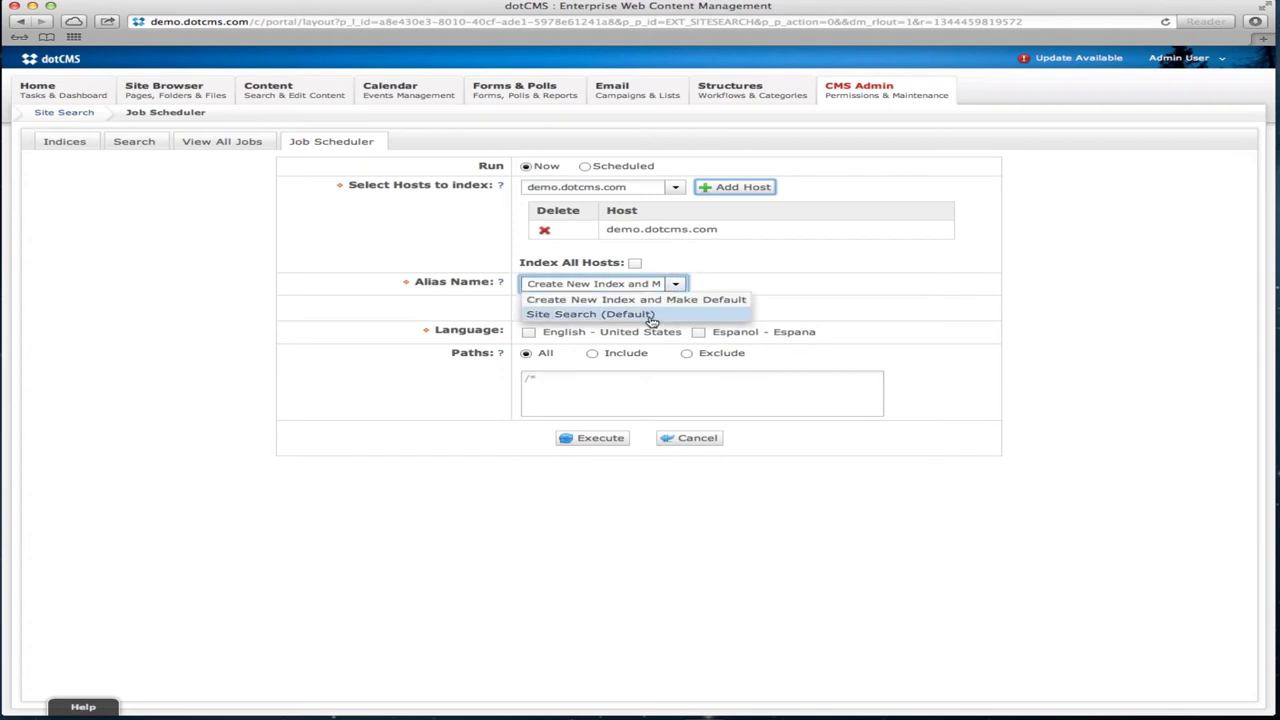
click(650, 316)
click(528, 332)
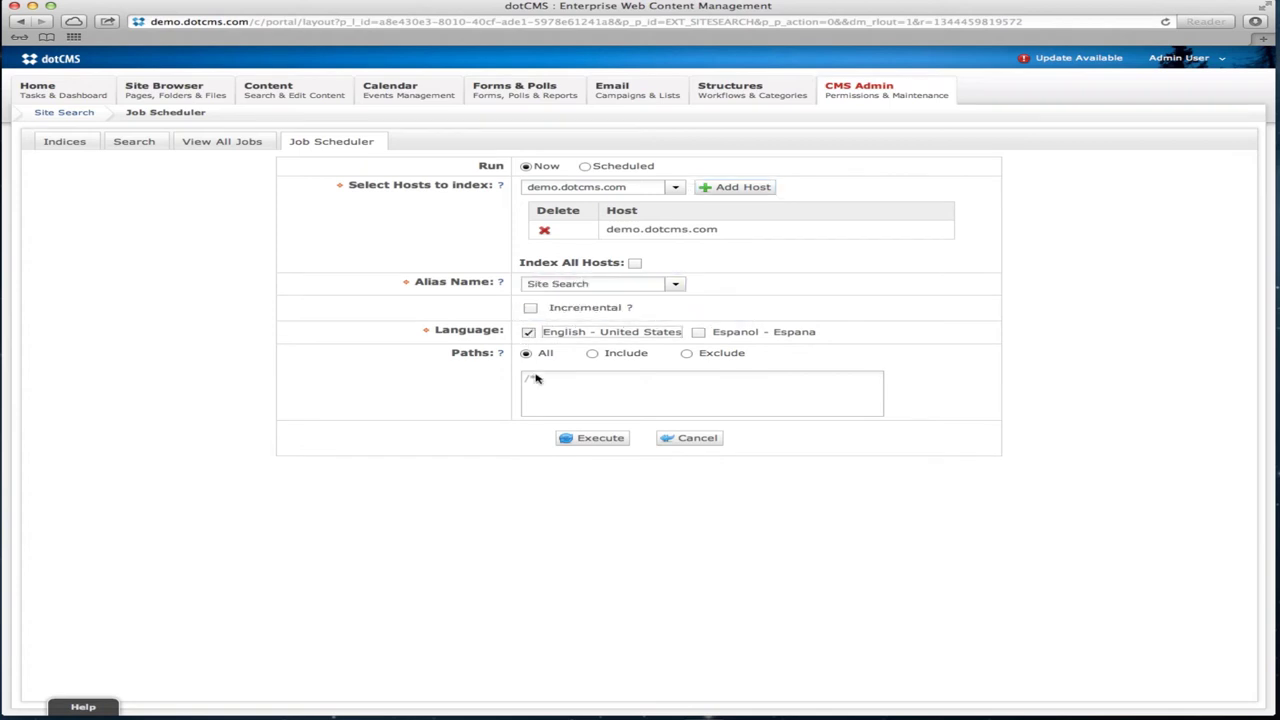
click(592, 354)
click(575, 378)
text(/resources/*)
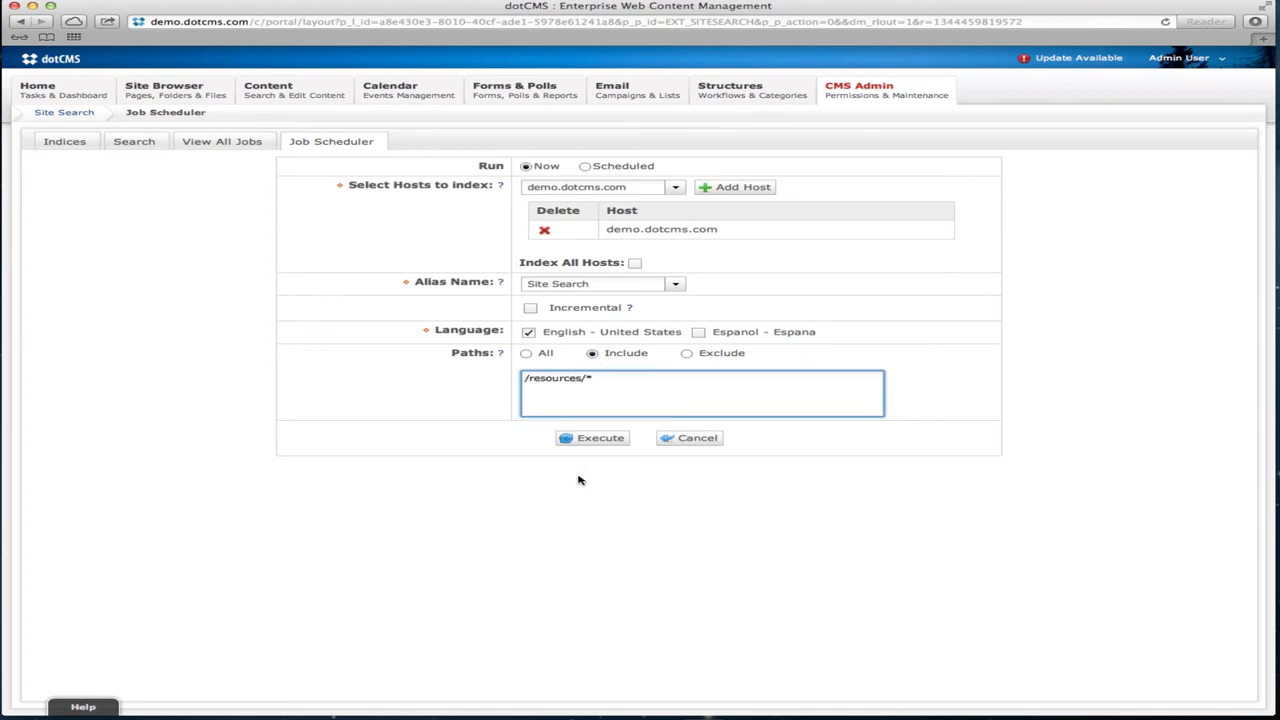
Execute the immediate index job and refresh the list of jobs to follow its progress
click(601, 442)
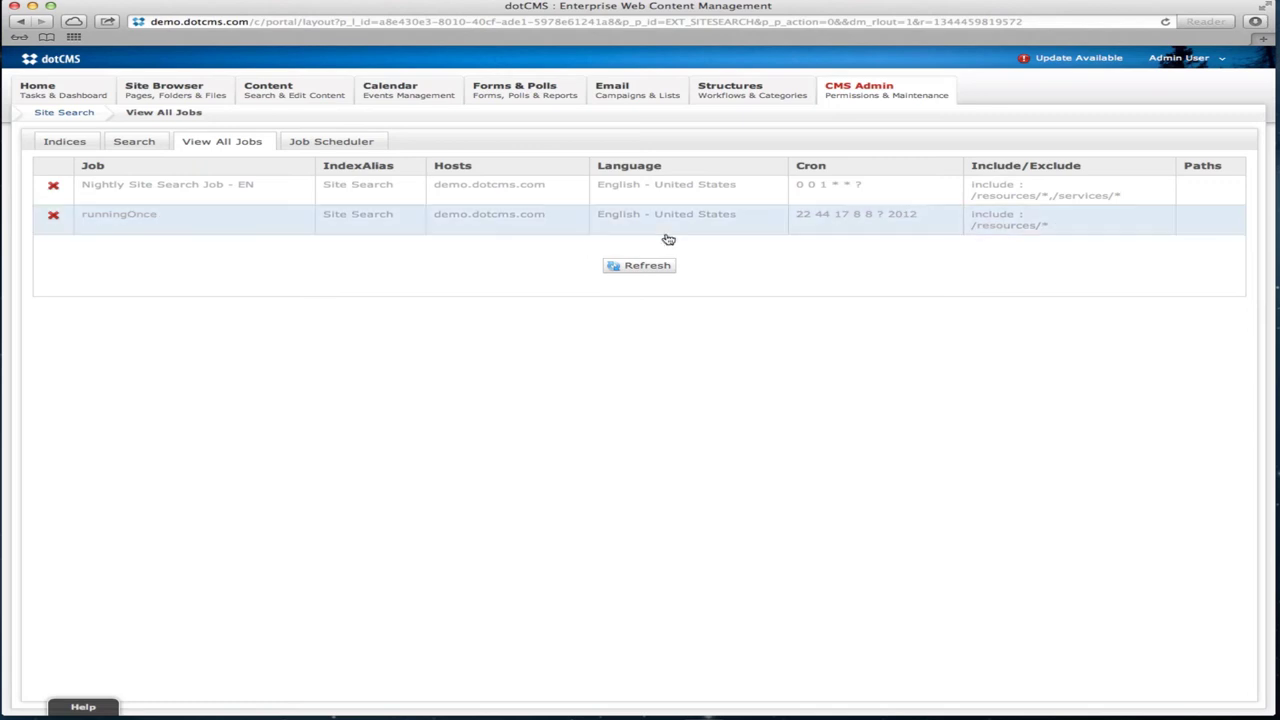
click(652, 267)
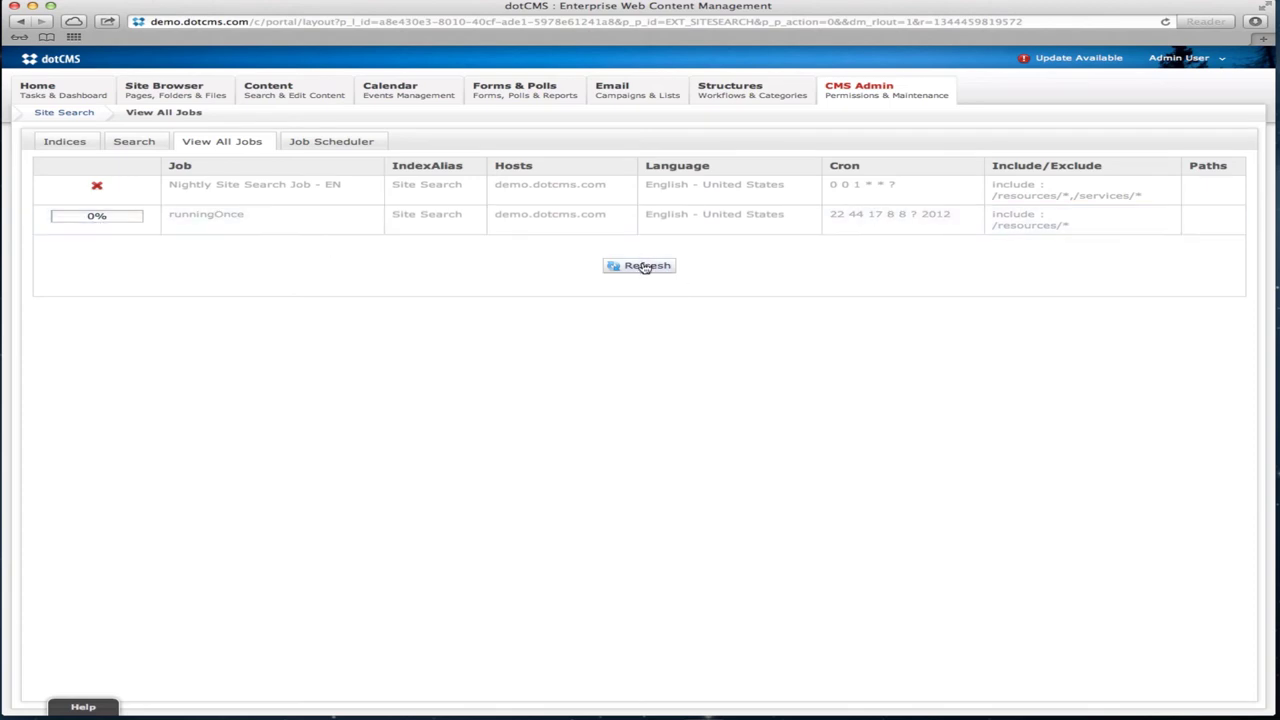
click(645, 267)
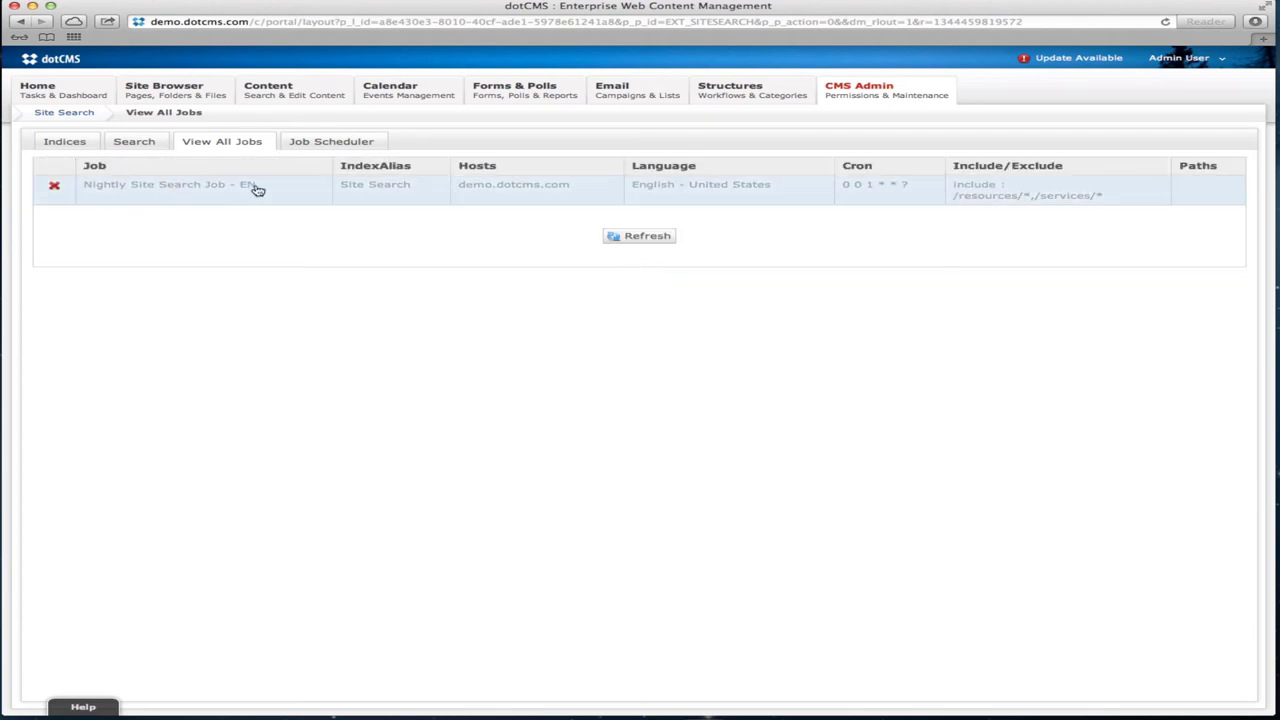
Review the list of site search indices, and search the Site Search (Default) index for "dotcms"
click(60, 143)
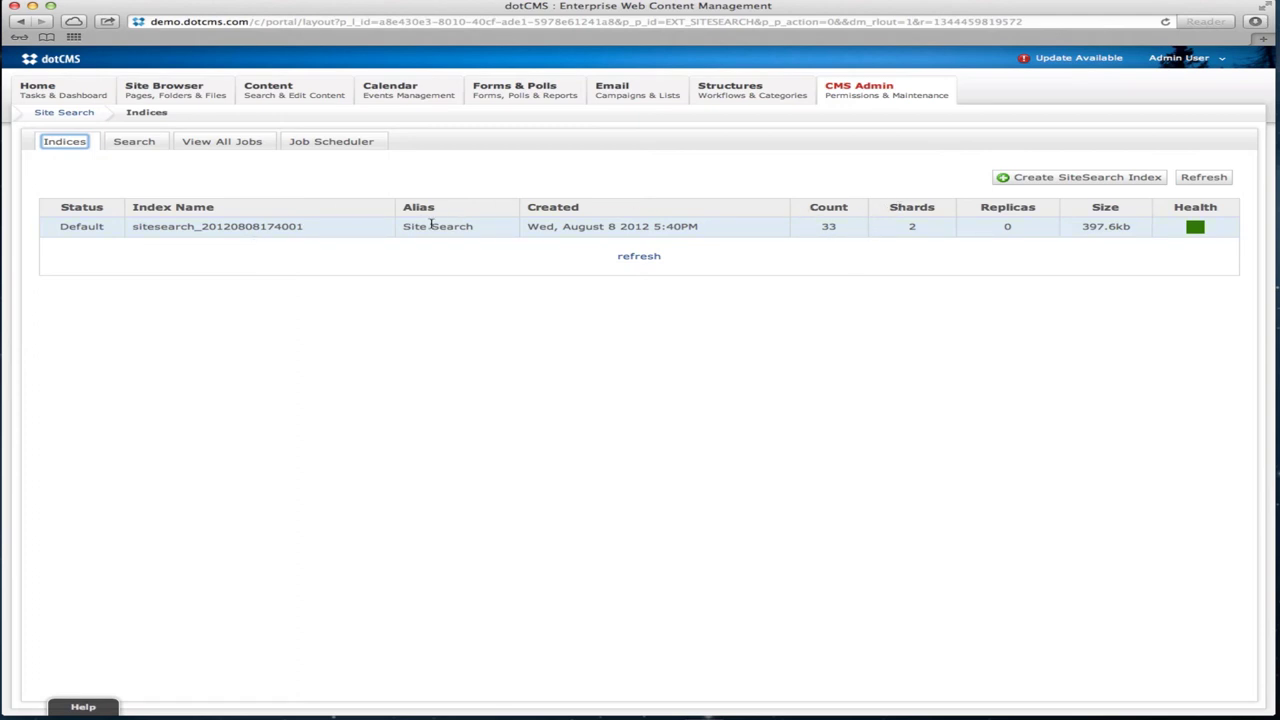
click(146, 143)
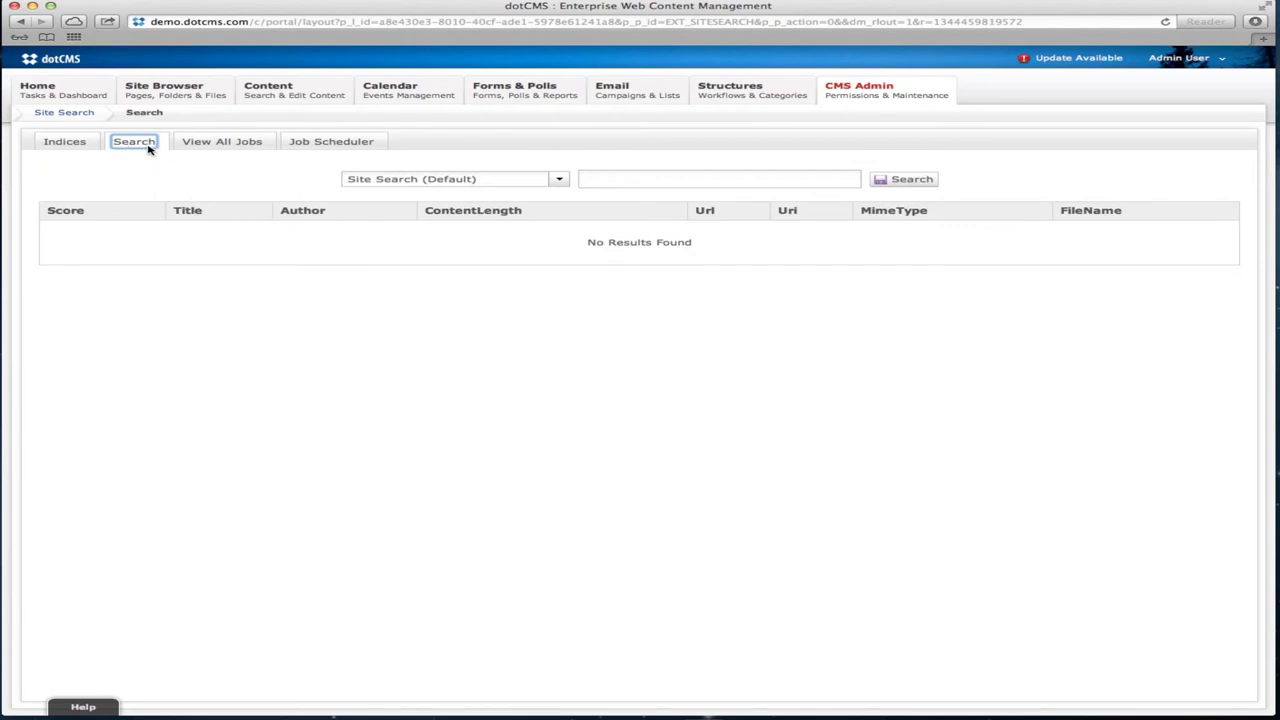
click(557, 177)
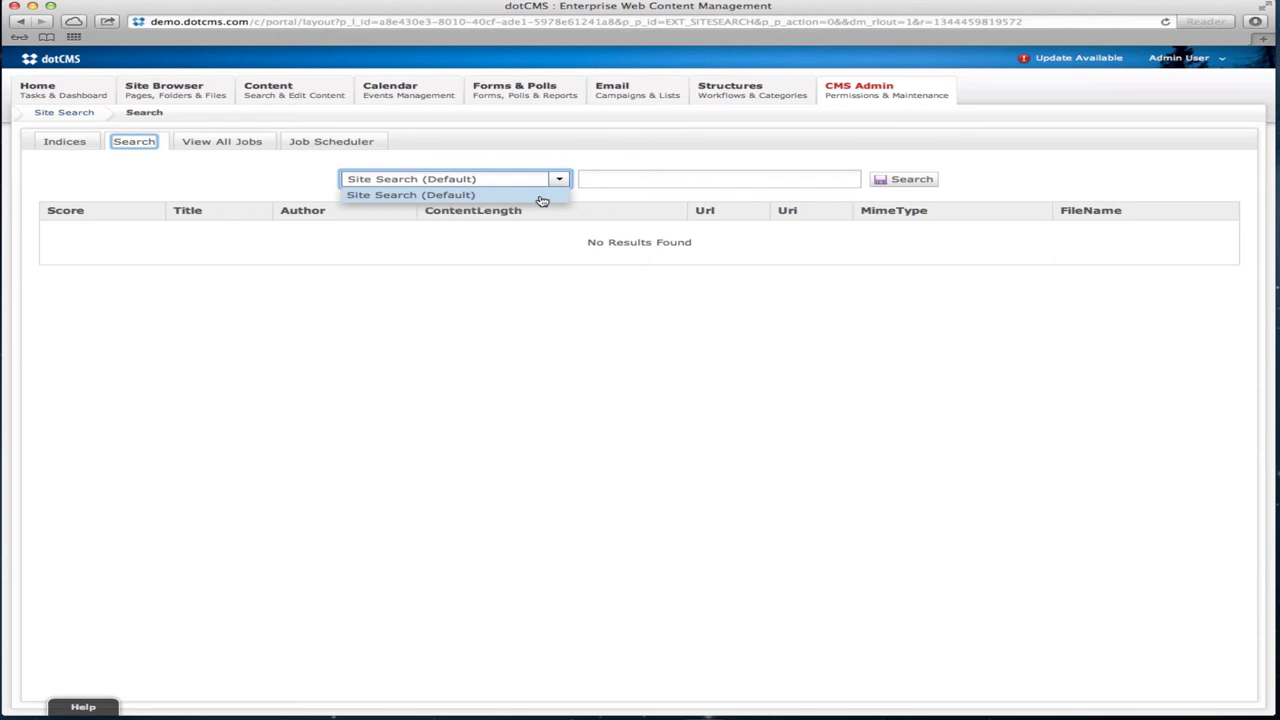
click(612, 177)
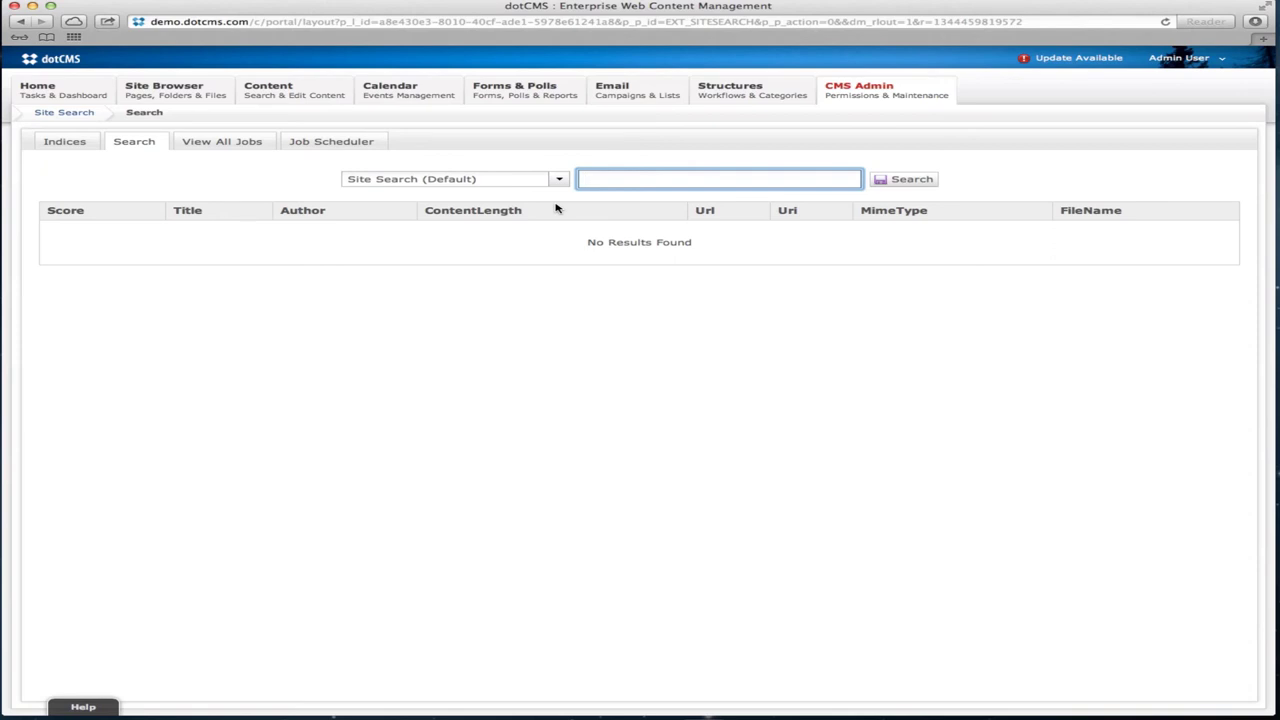
text(dotcms)
click(912, 181)
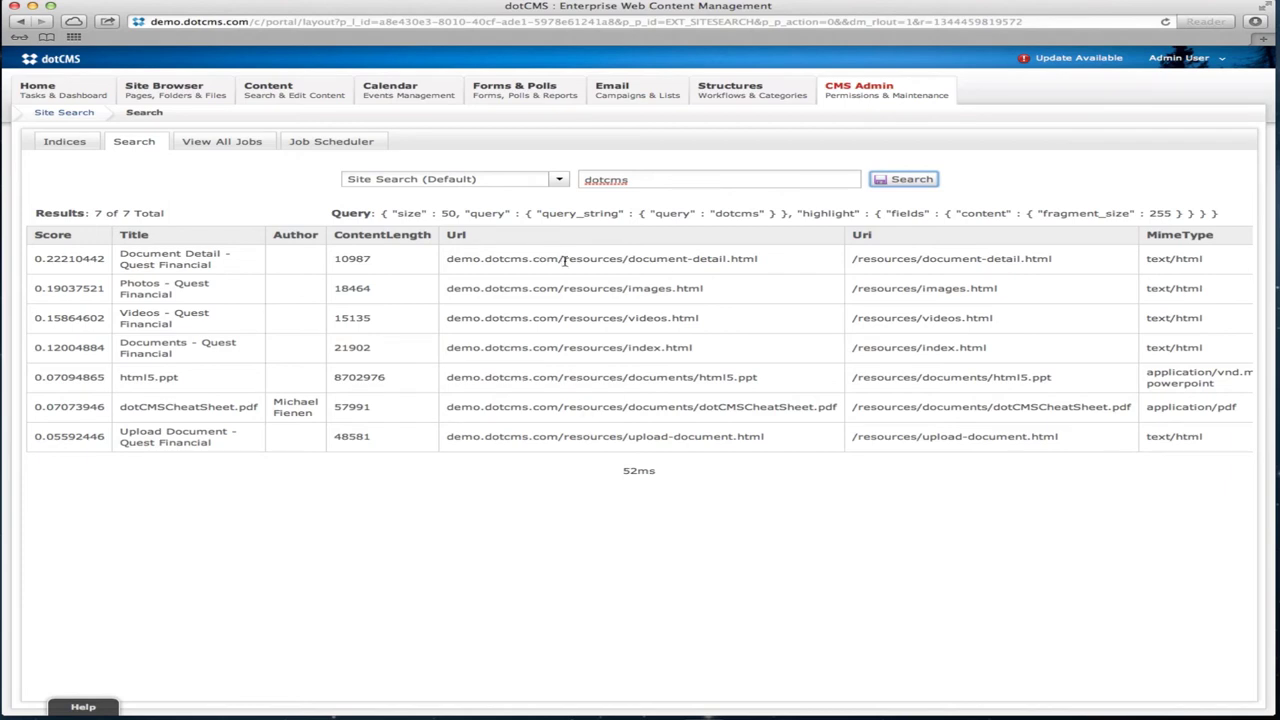
Examine the "/resources/" path in the first result's URL and the query string shown above the search results
drag(558, 258, 629, 262)
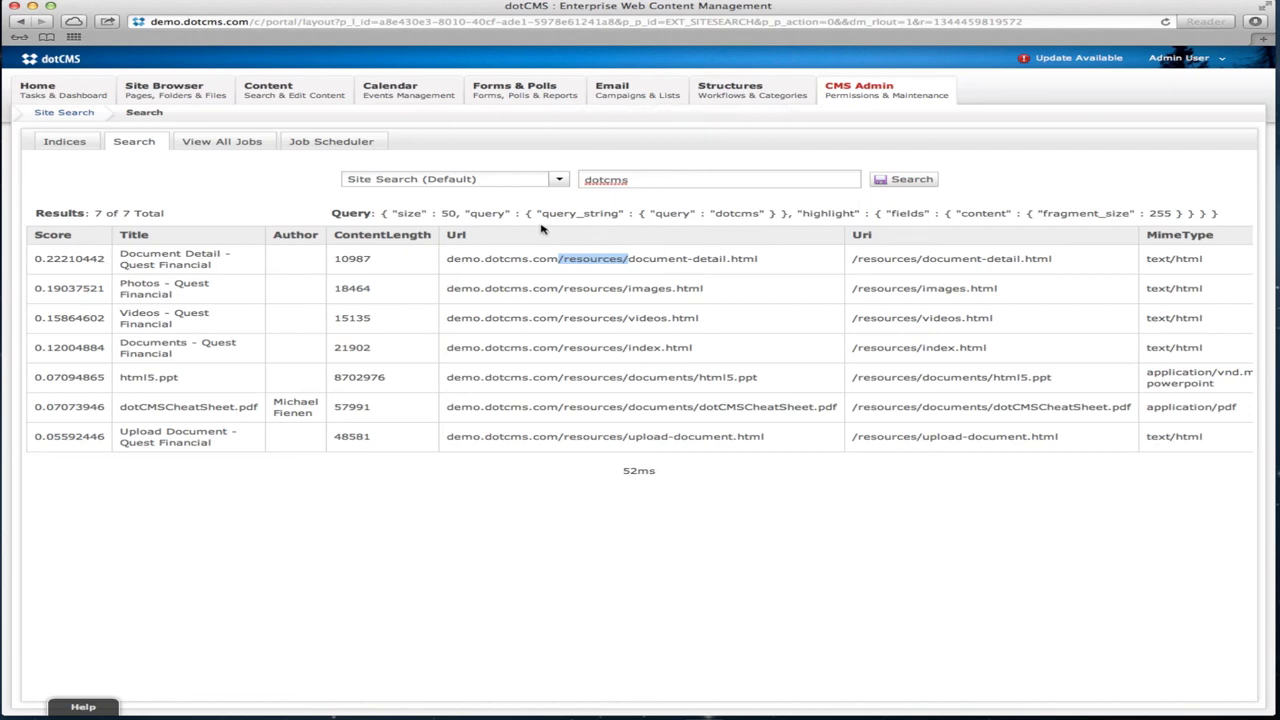
drag(329, 213, 1003, 214)
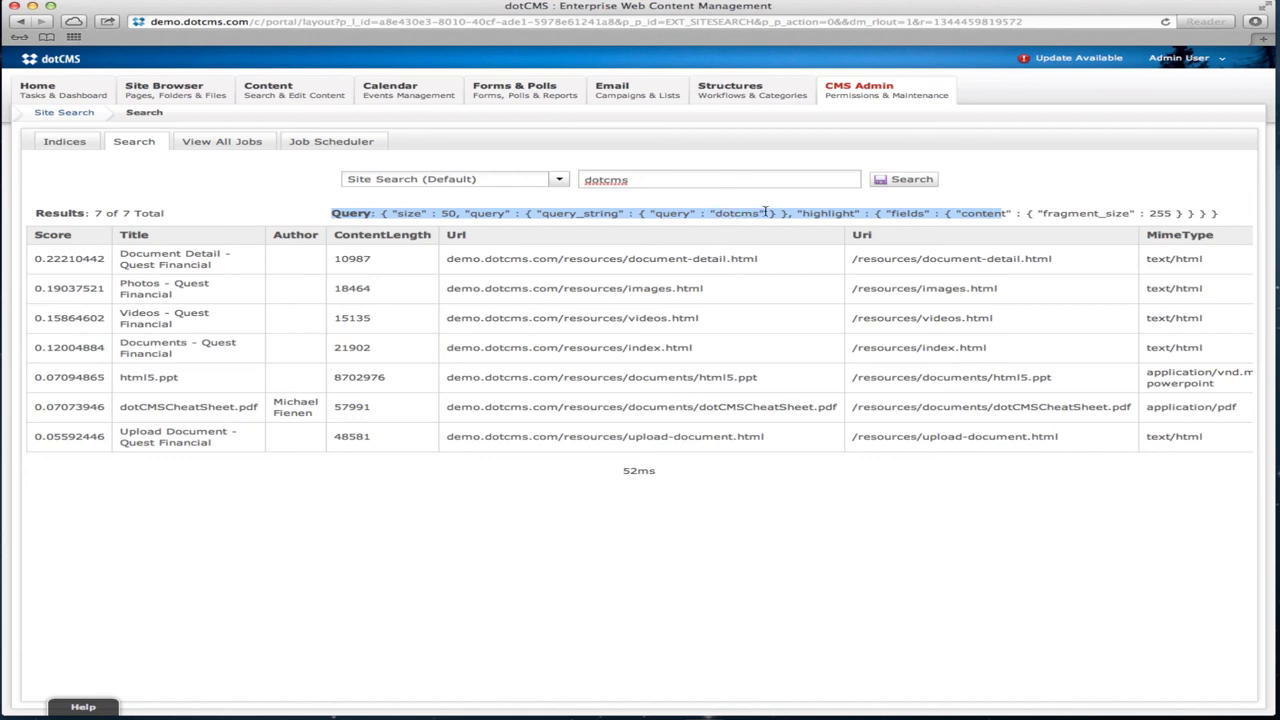
click(680, 243)
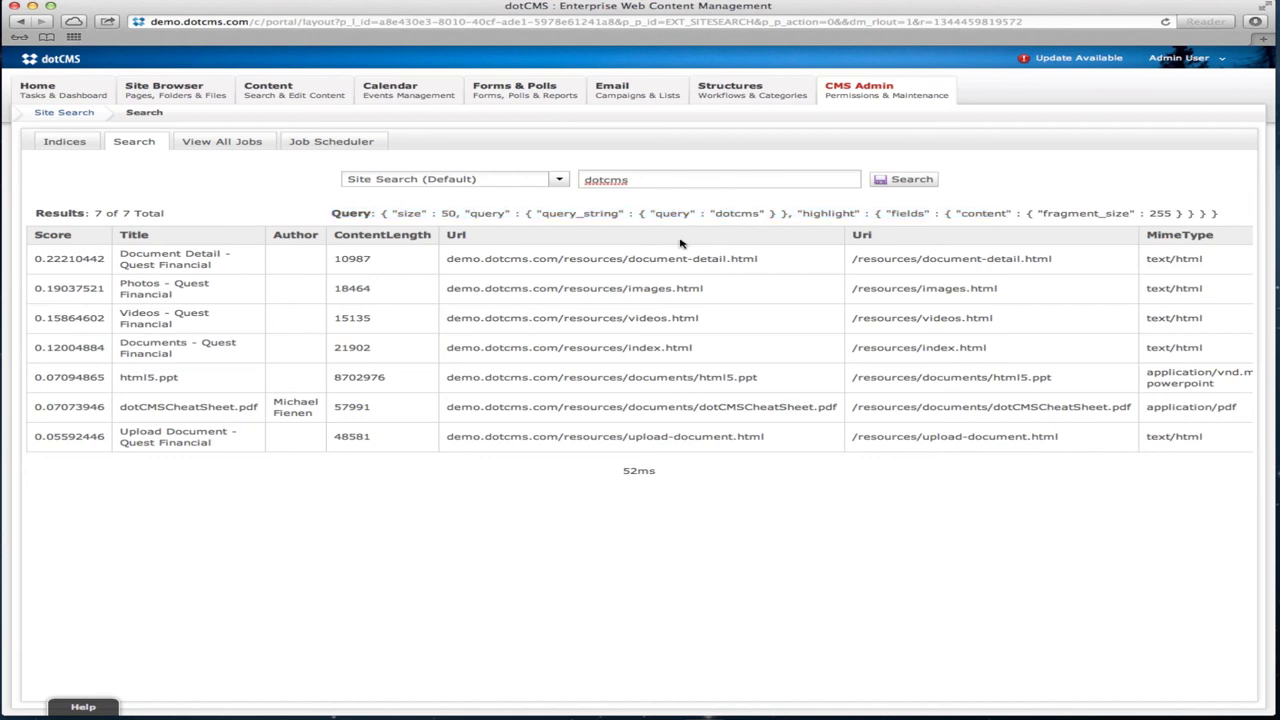
click(641, 178)
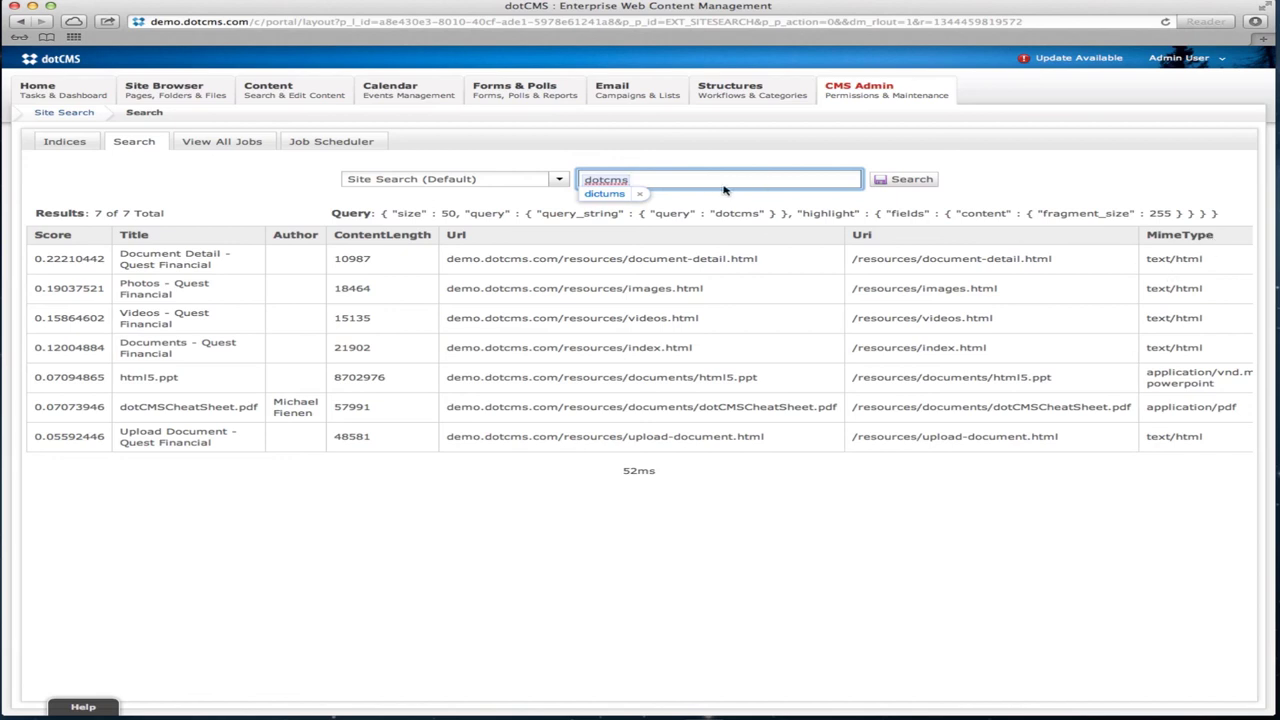
click(770, 216)
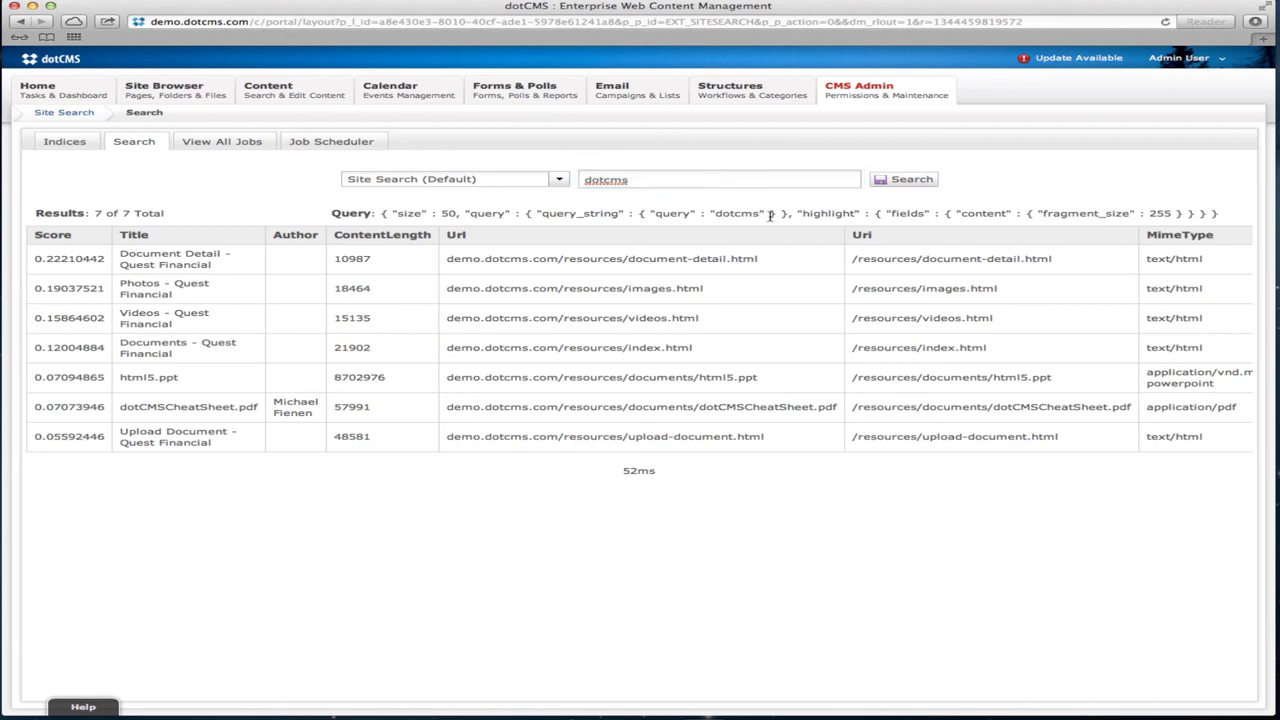